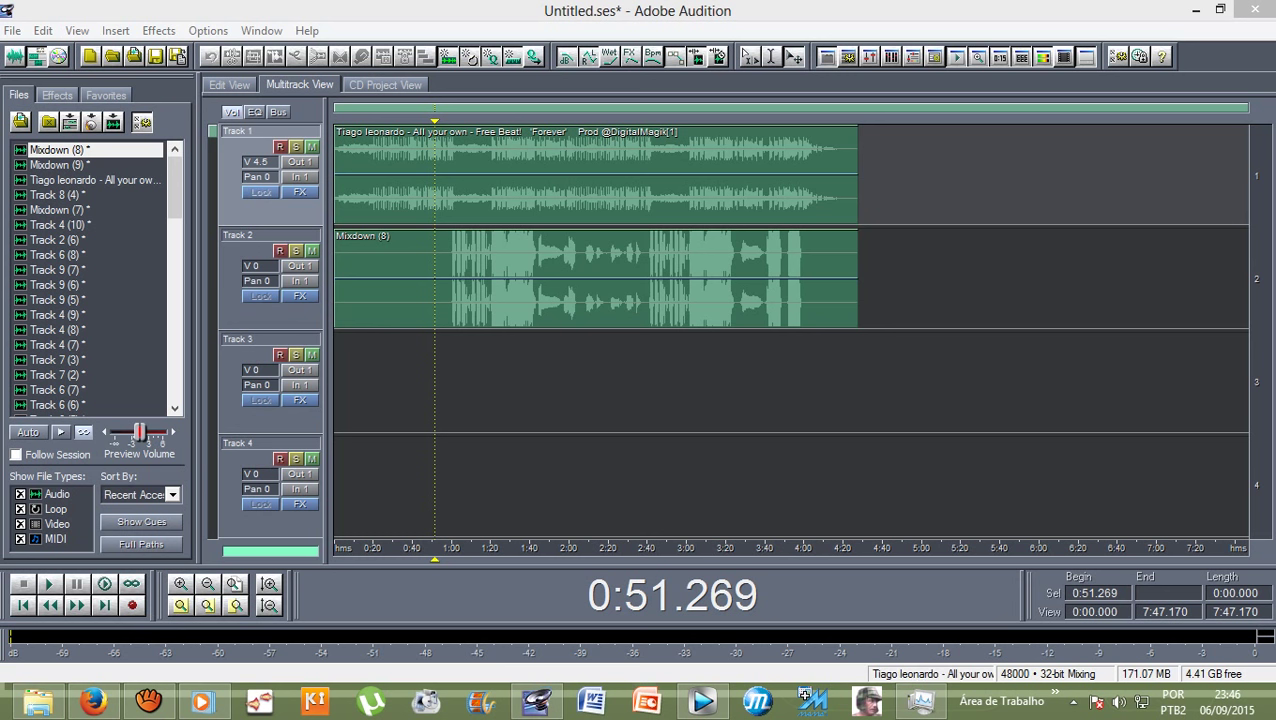
Look over the beat clip on Track 1, the vocal mixdown on Track 2 and the empty tracks below them
click(596, 175)
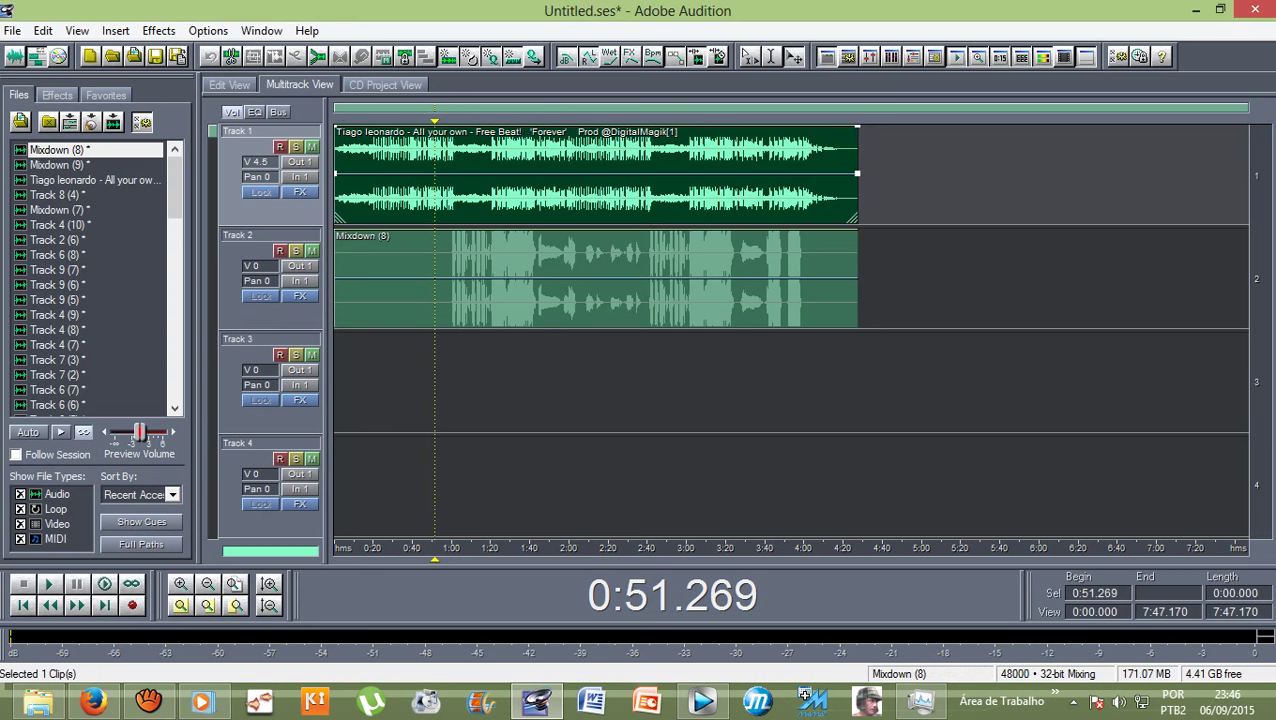
click(596, 278)
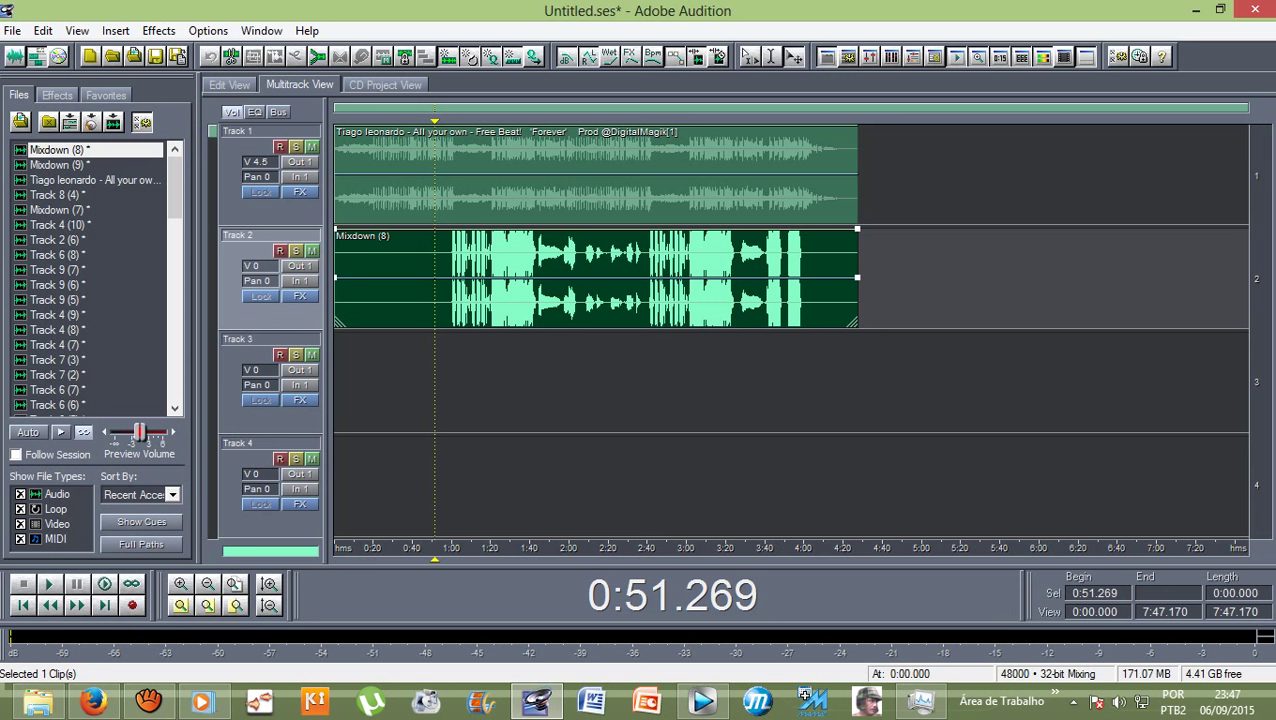
click(596, 176)
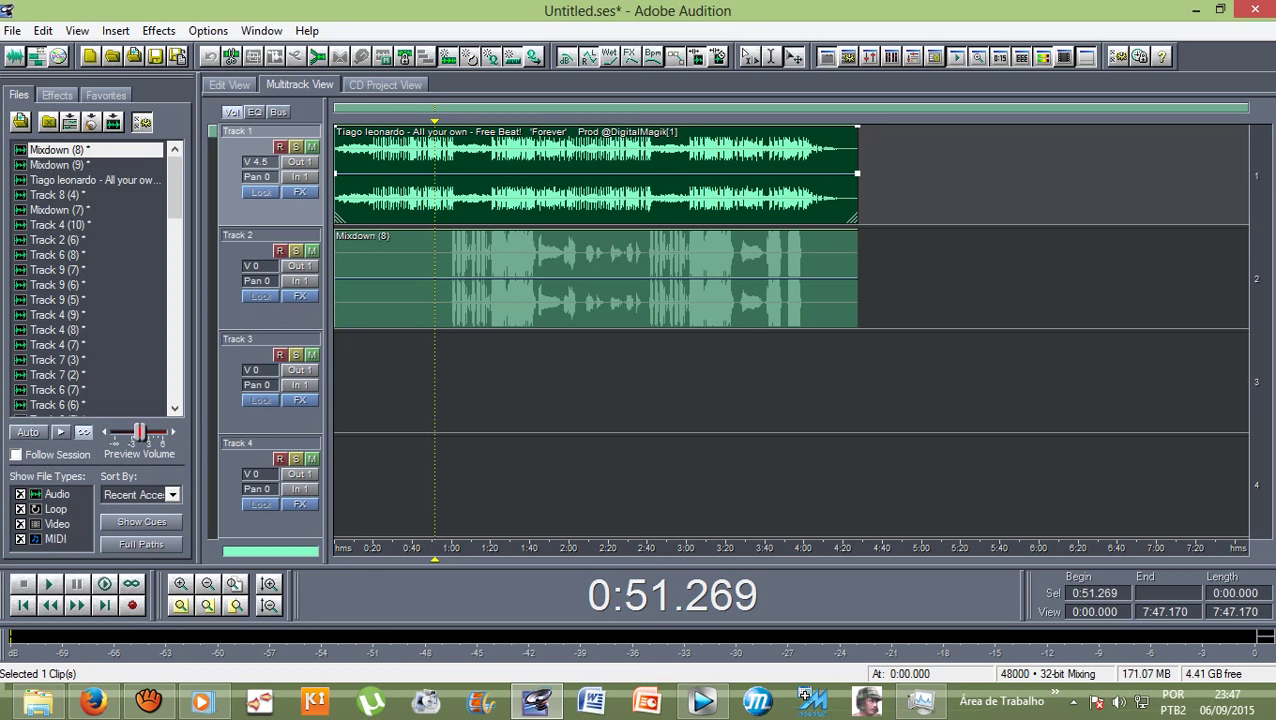
click(596, 278)
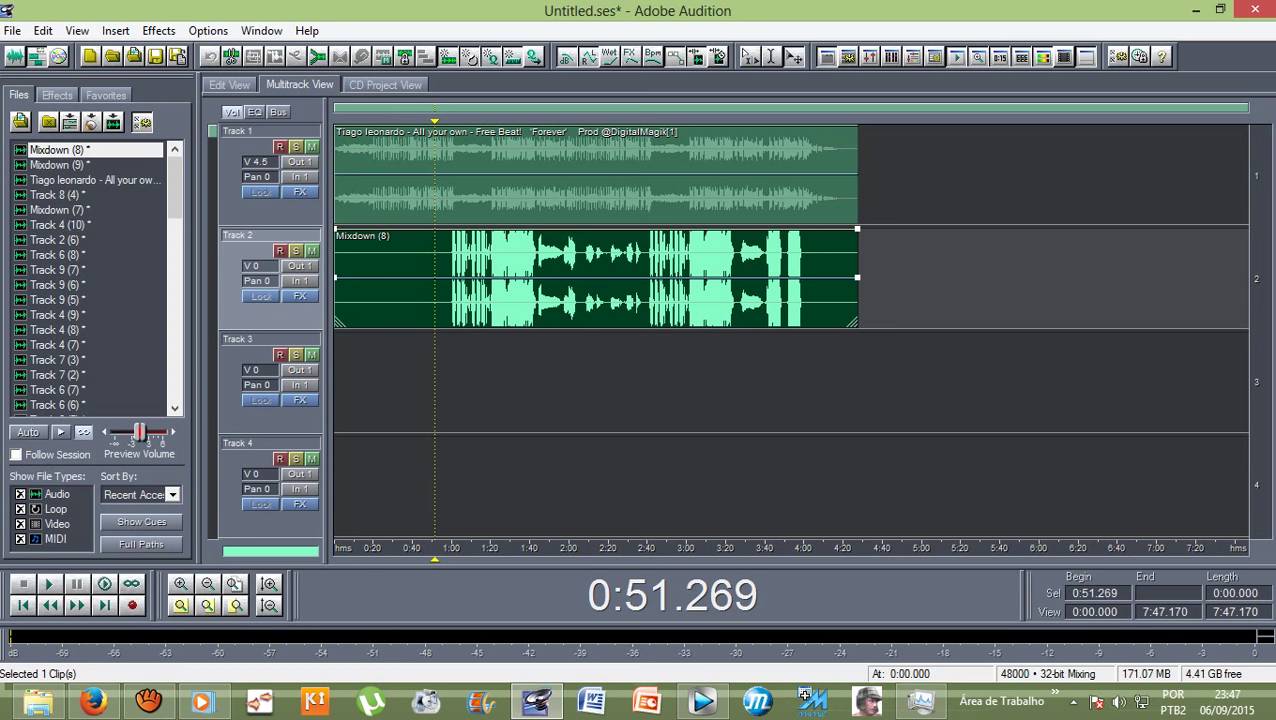
click(600, 380)
scroll(600, 380, down, 1)
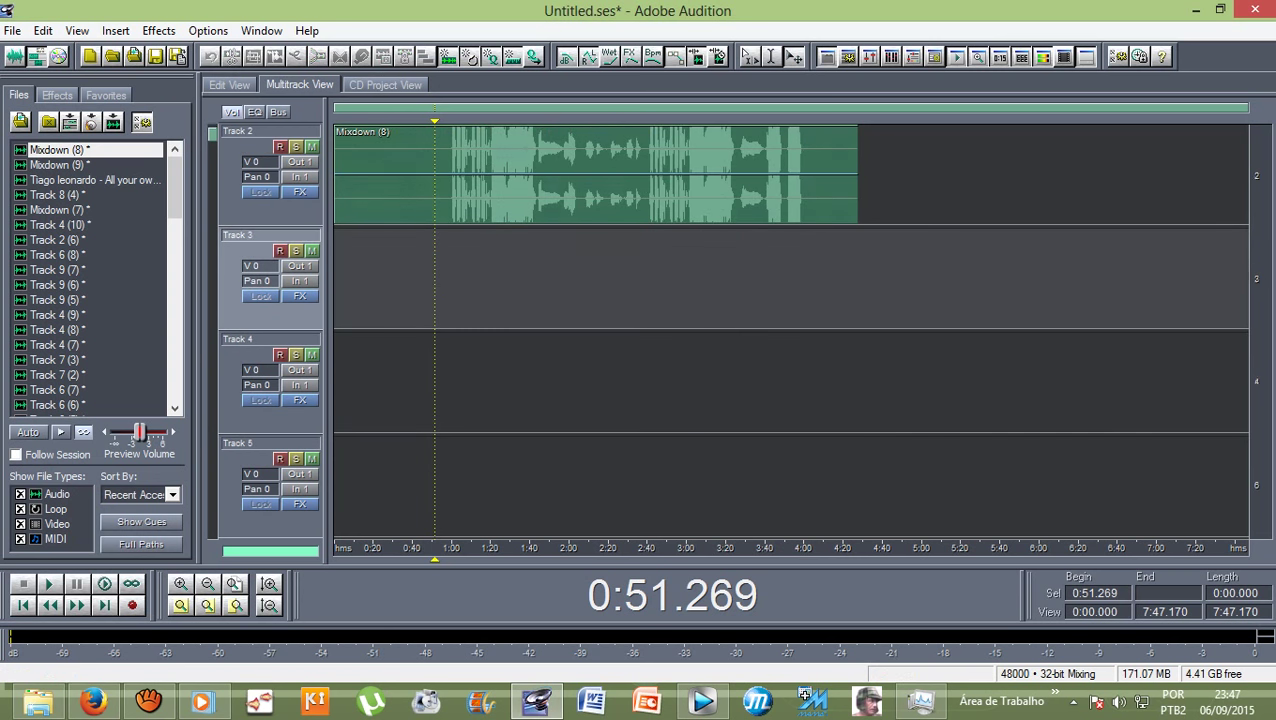
scroll(790, 330, down, 9)
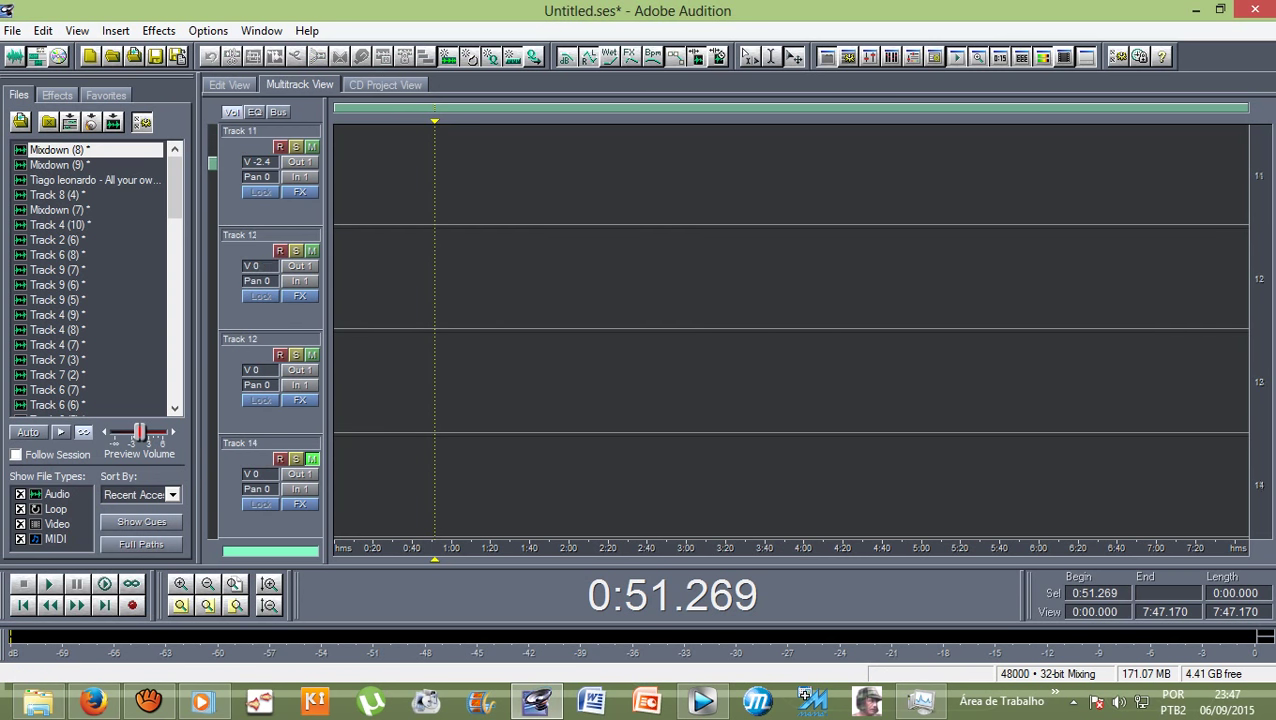
scroll(790, 330, up, 10)
scroll(790, 330, down, 4)
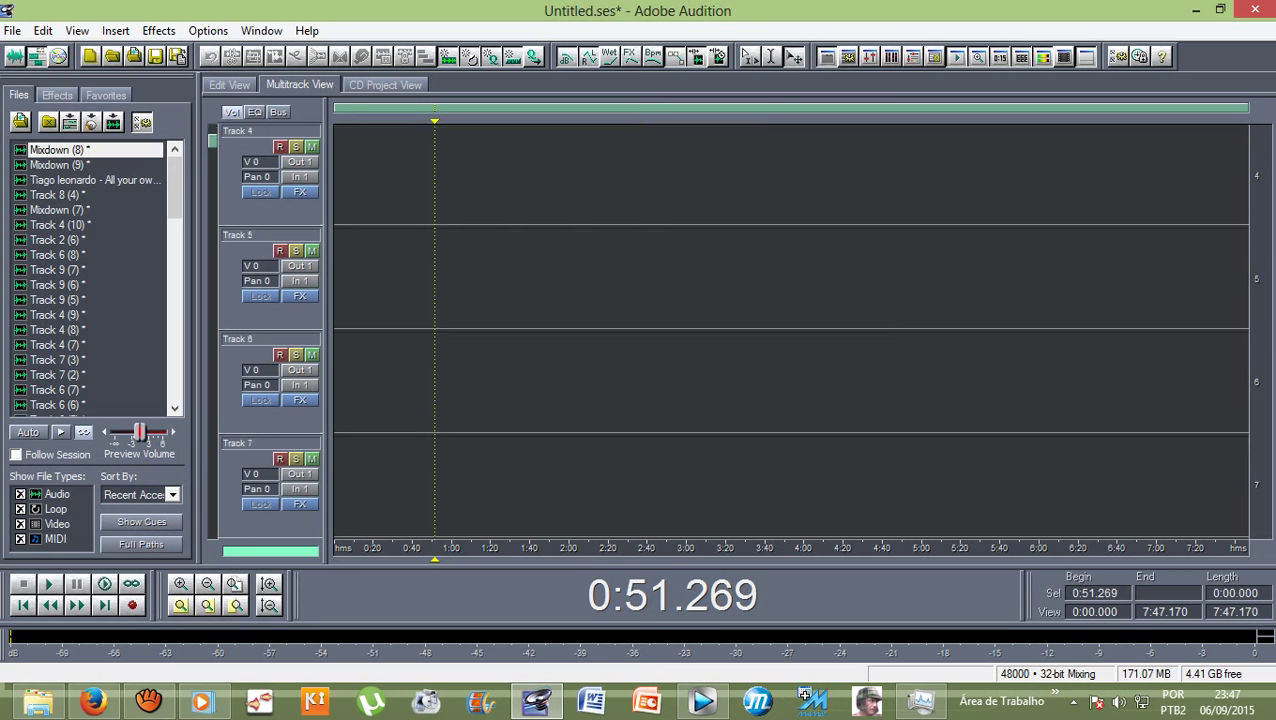
scroll(790, 330, up, 4)
scroll(790, 330, down, 5)
scroll(790, 330, up, 5)
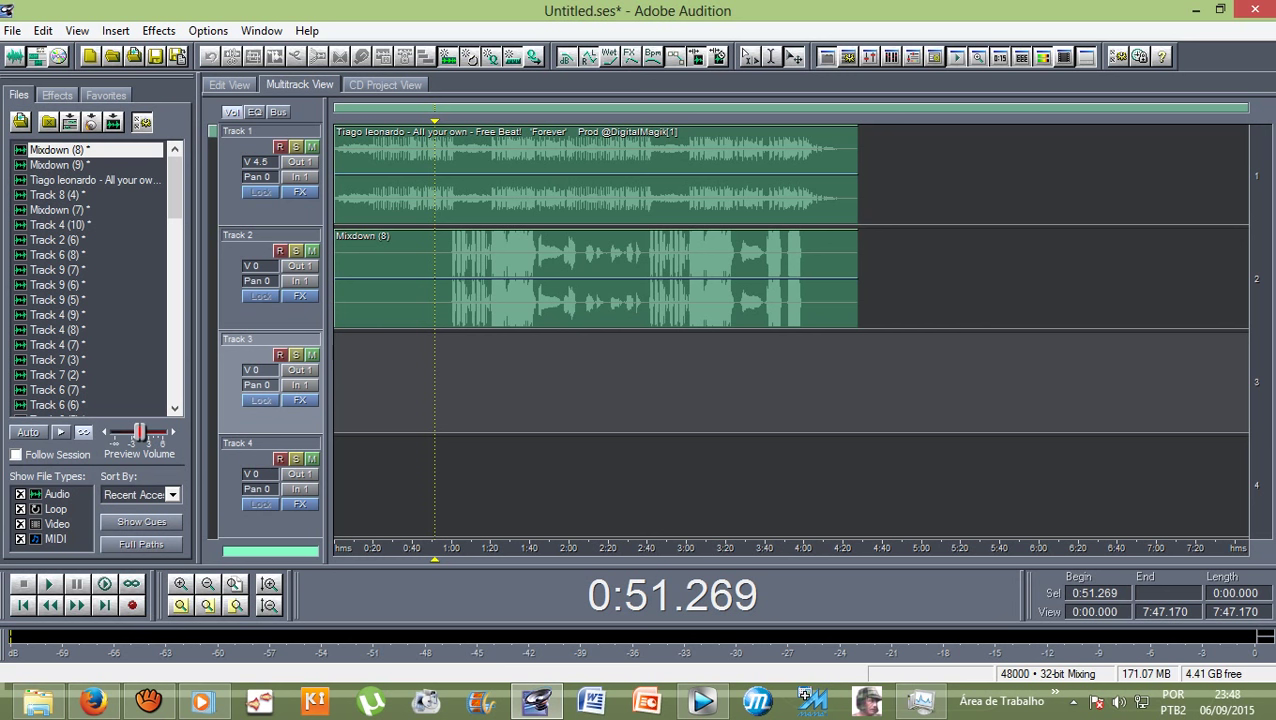
Play the session from 0:51.269 with Track 2 muted to hear the beat alone, and stop playback
right_click(596, 278)
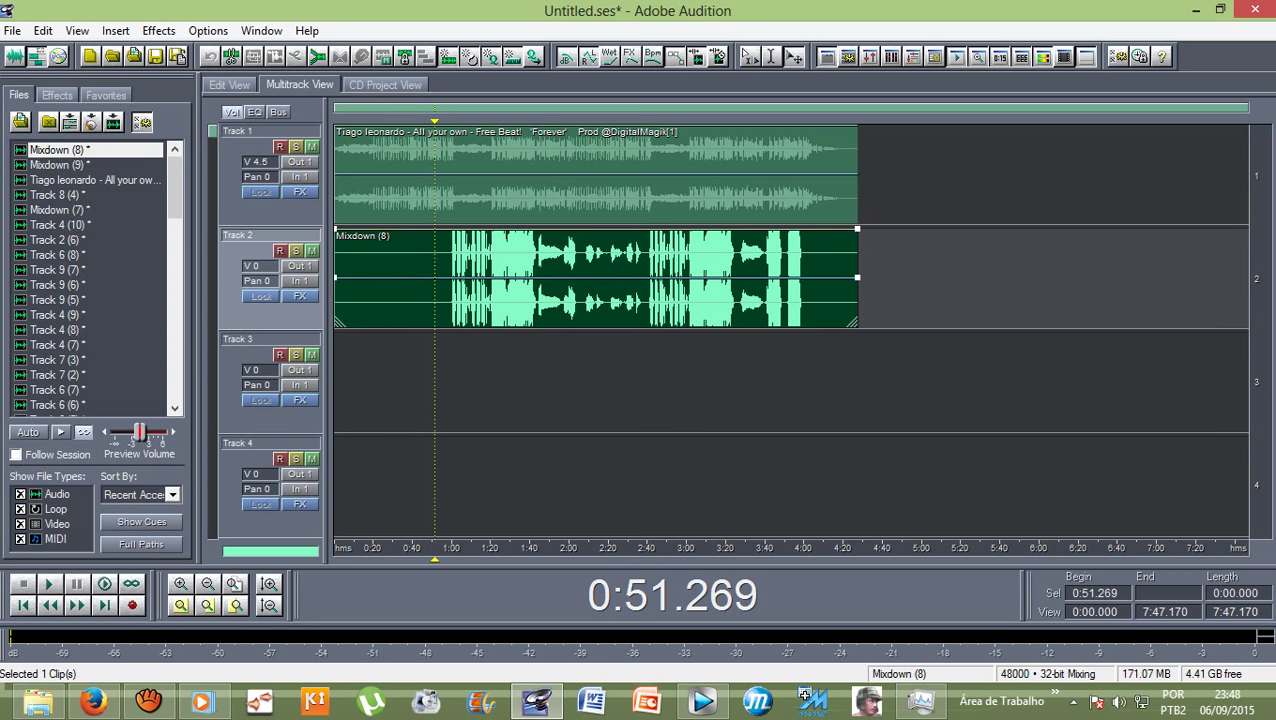
key(space)
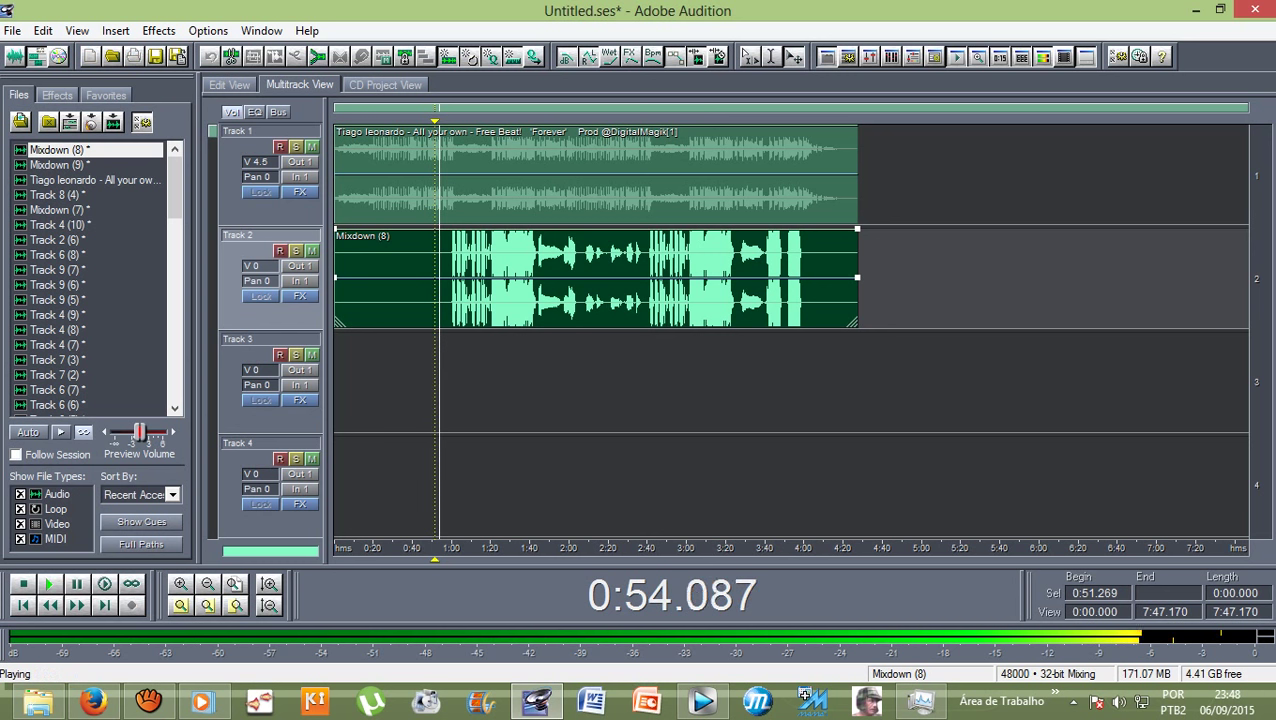
click(312, 251)
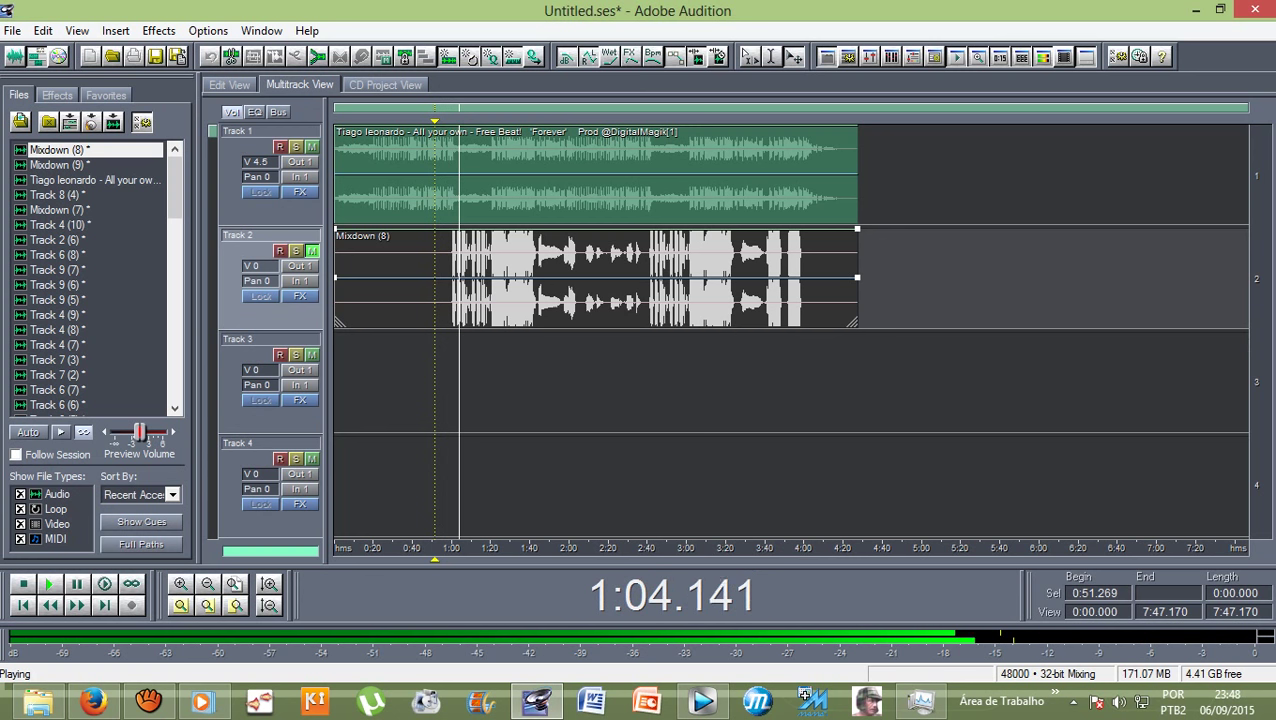
key(space)
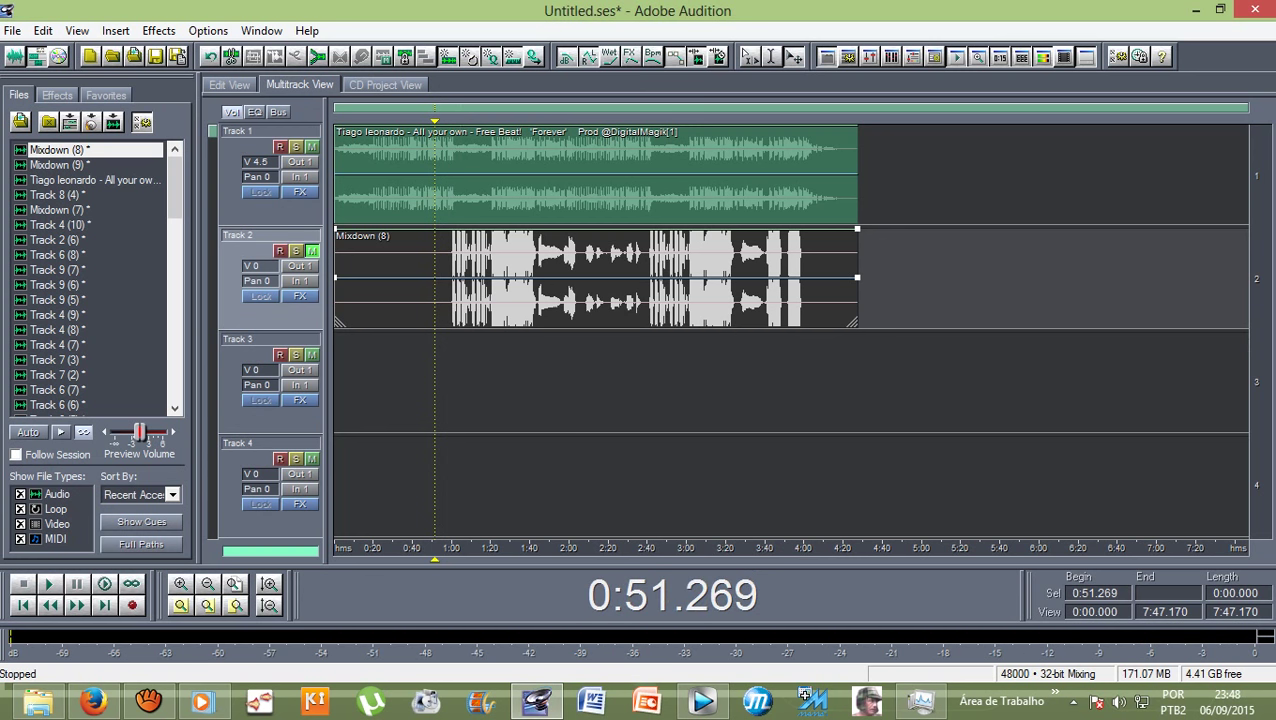
Unmute Track 2, mute Track 1 to listen to the vocals alone from 1:00, and unmute Track 1 after stopping
click(312, 251)
click(312, 147)
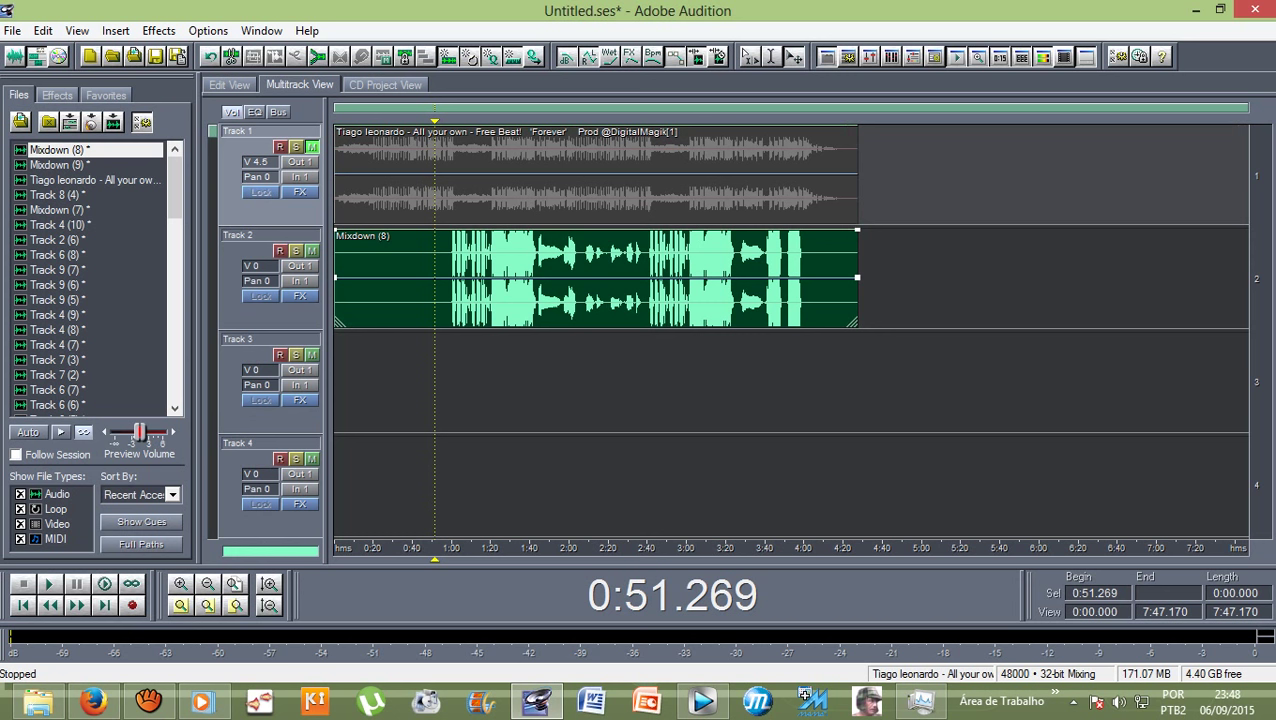
drag(434, 121, 446, 121)
key(space)
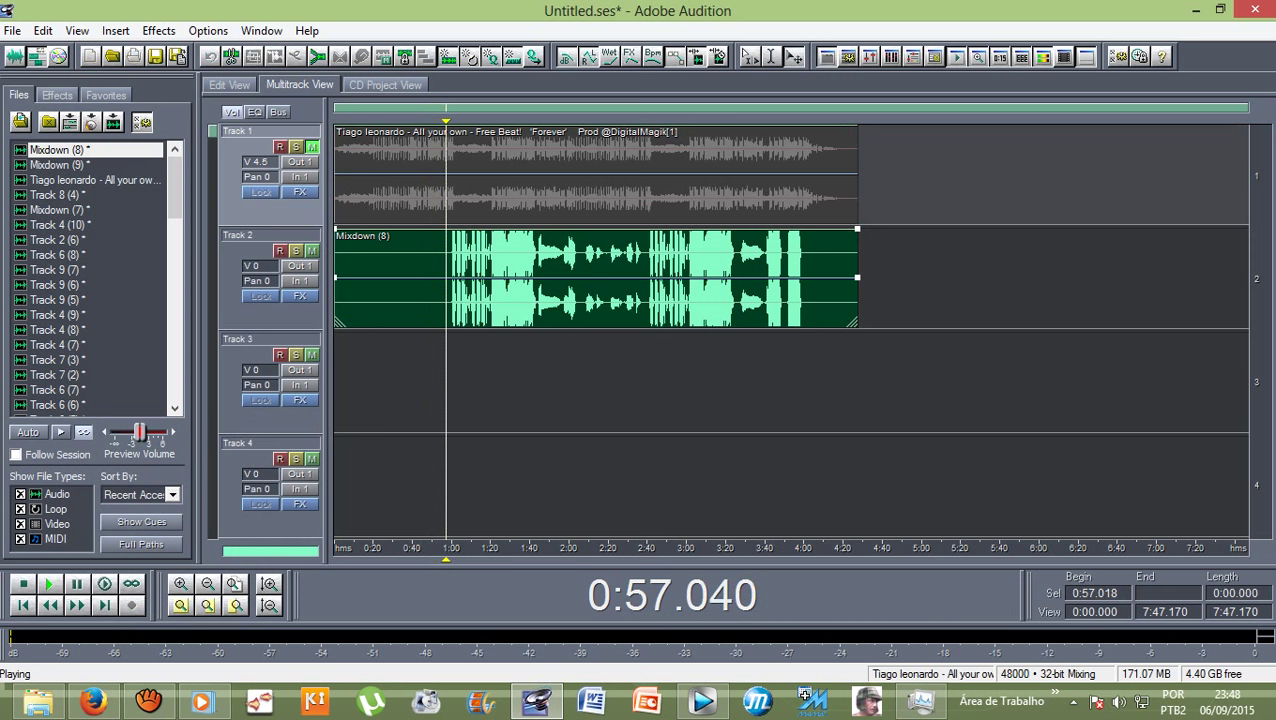
click(451, 280)
key(space)
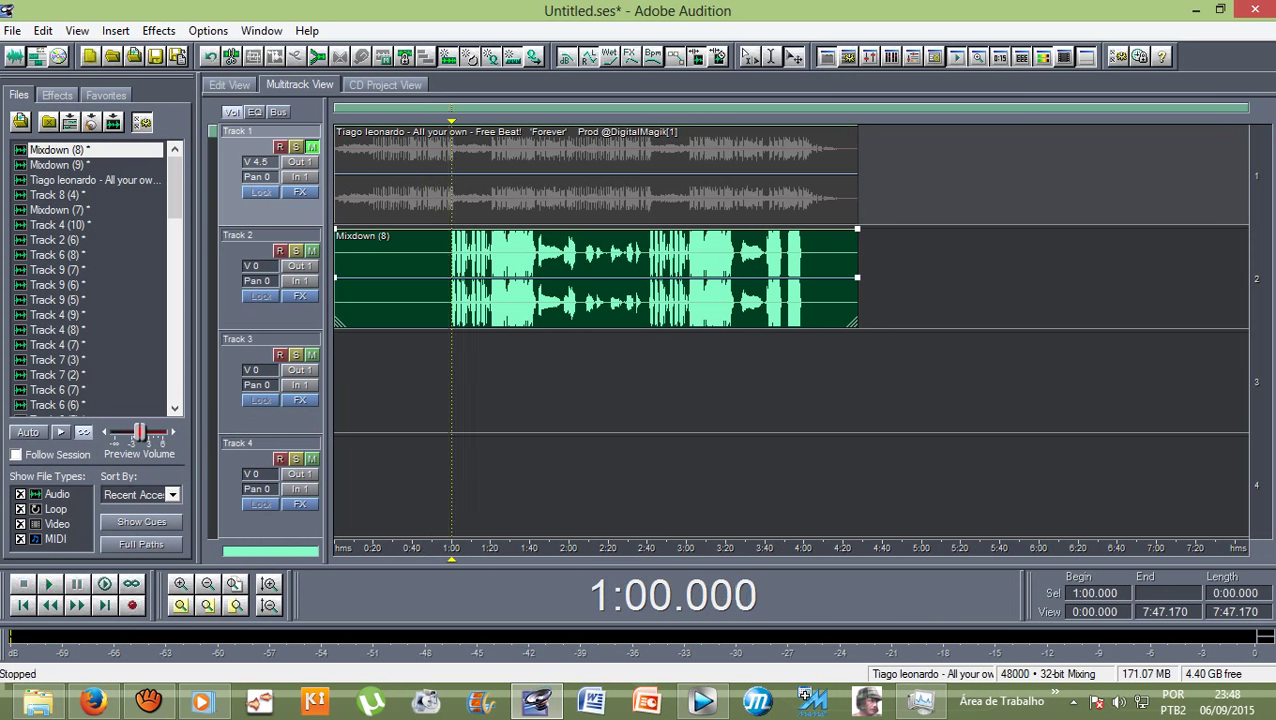
key(space)
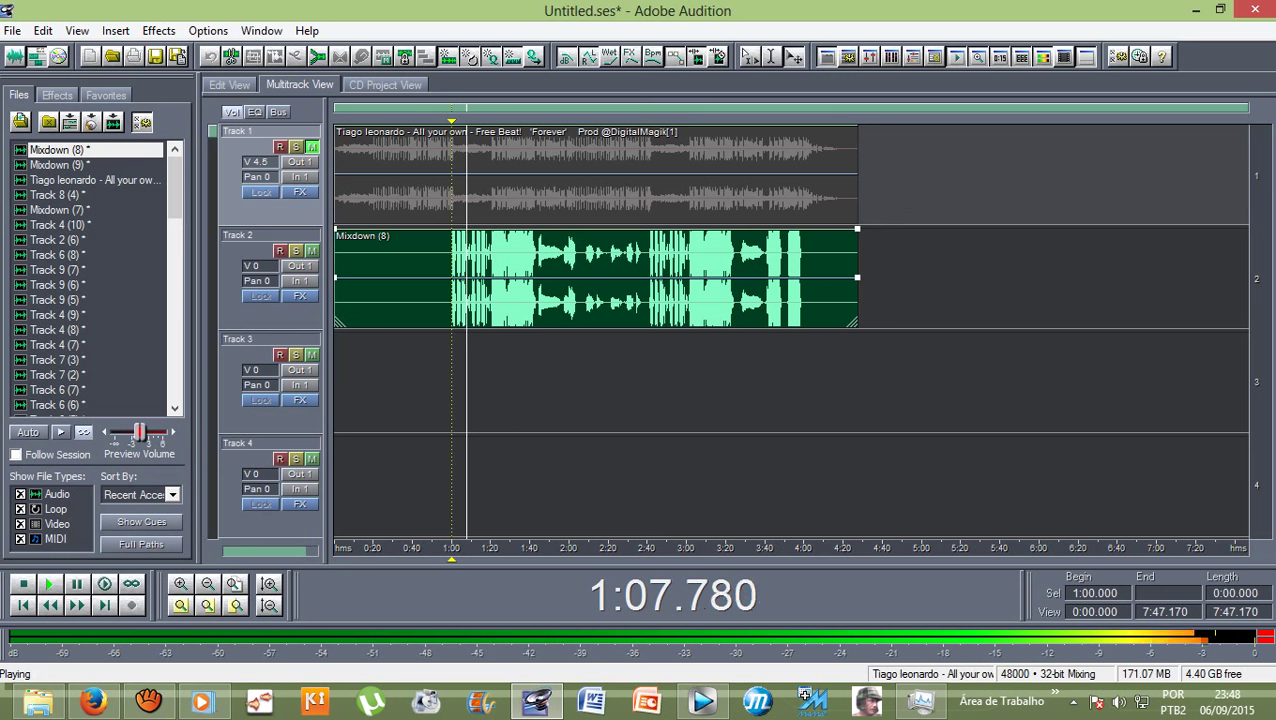
key(space)
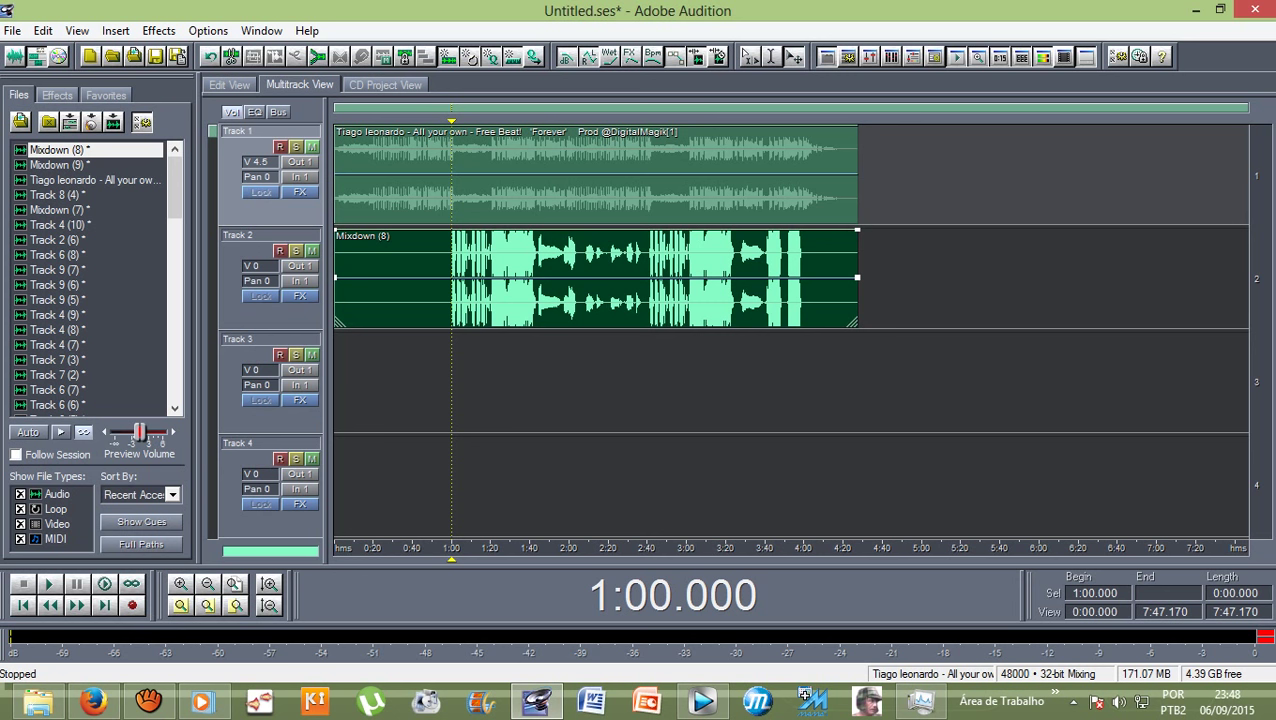
click(312, 147)
Place Mixdown (7) on Track 3 and Mixdown (9) on Track 4, both aligned with the start of the session
drag(56, 210, 620, 381)
click(455, 382)
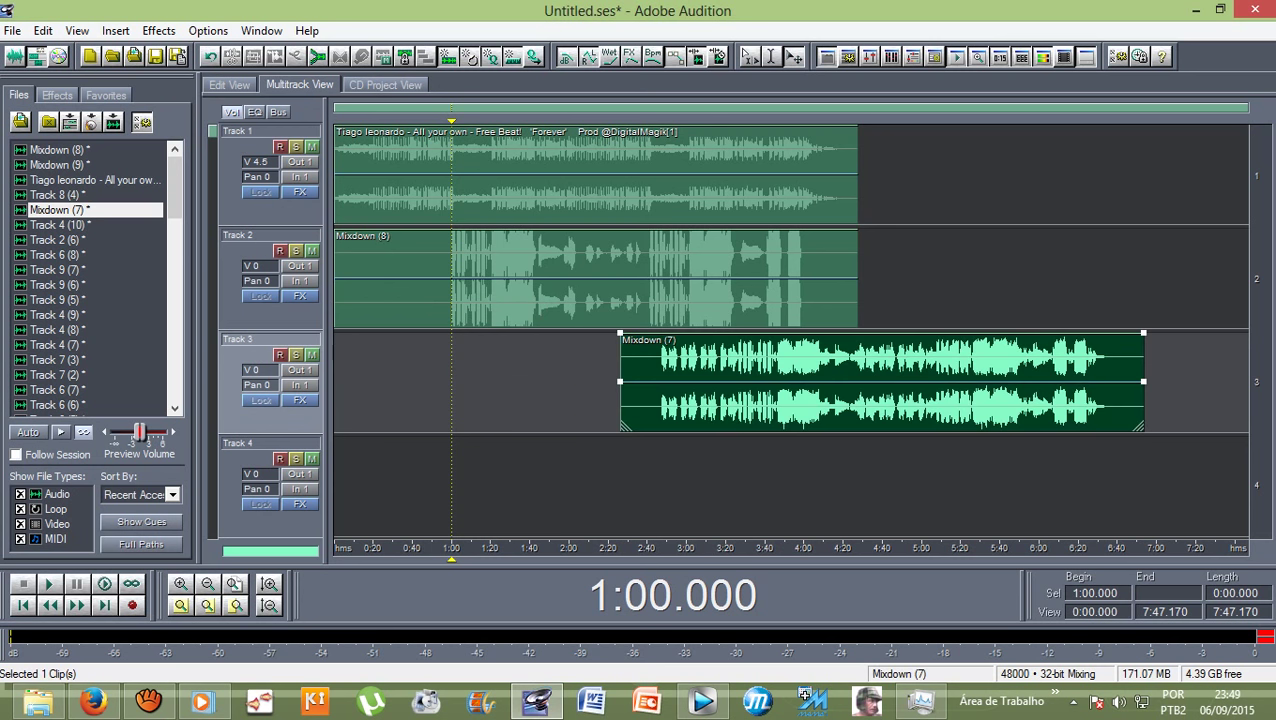
drag(720, 384, 430, 384)
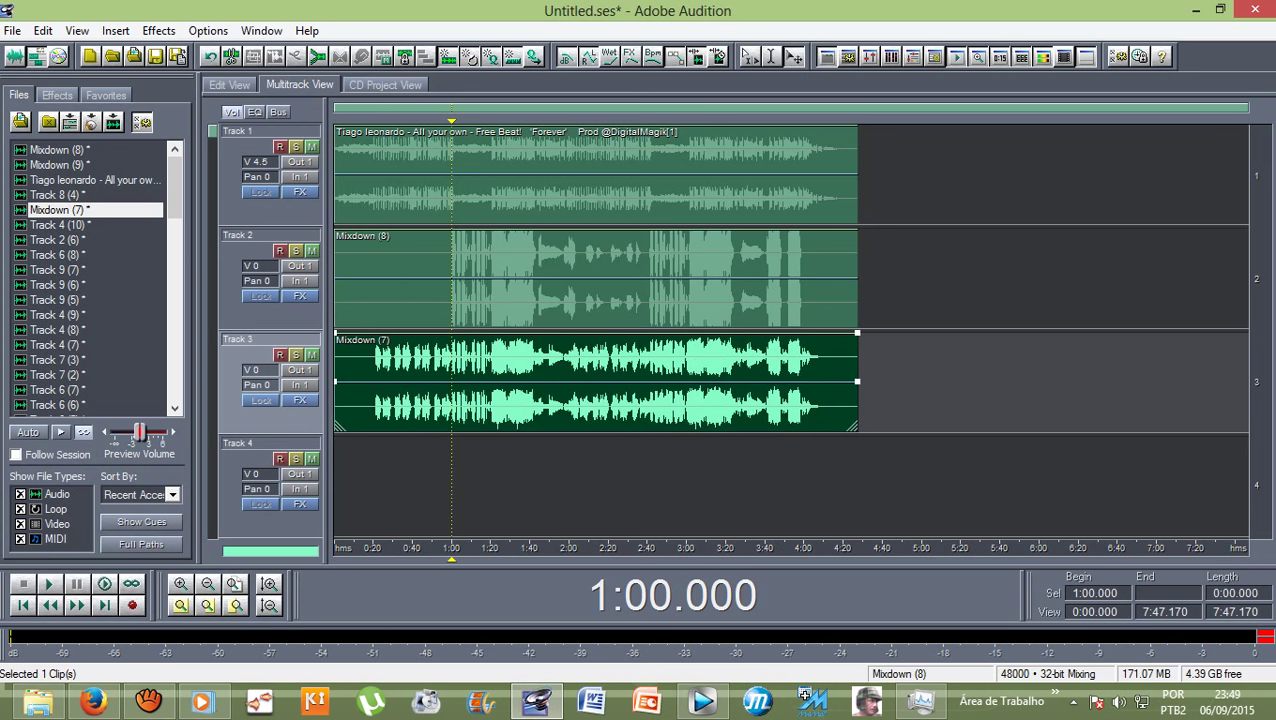
drag(58, 165, 416, 482)
drag(782, 488, 700, 488)
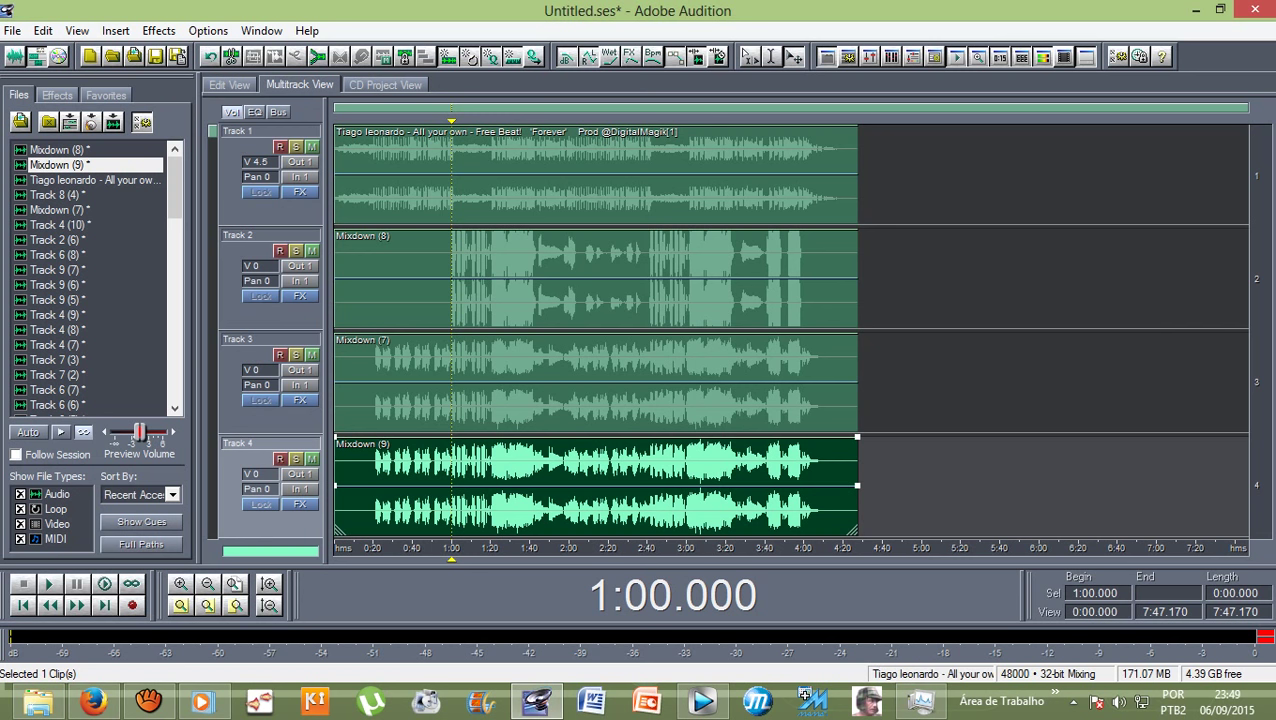
Compare the beat clip on Track 1 with the three vocal mixdown clips on Tracks 2 to 4
click(312, 147)
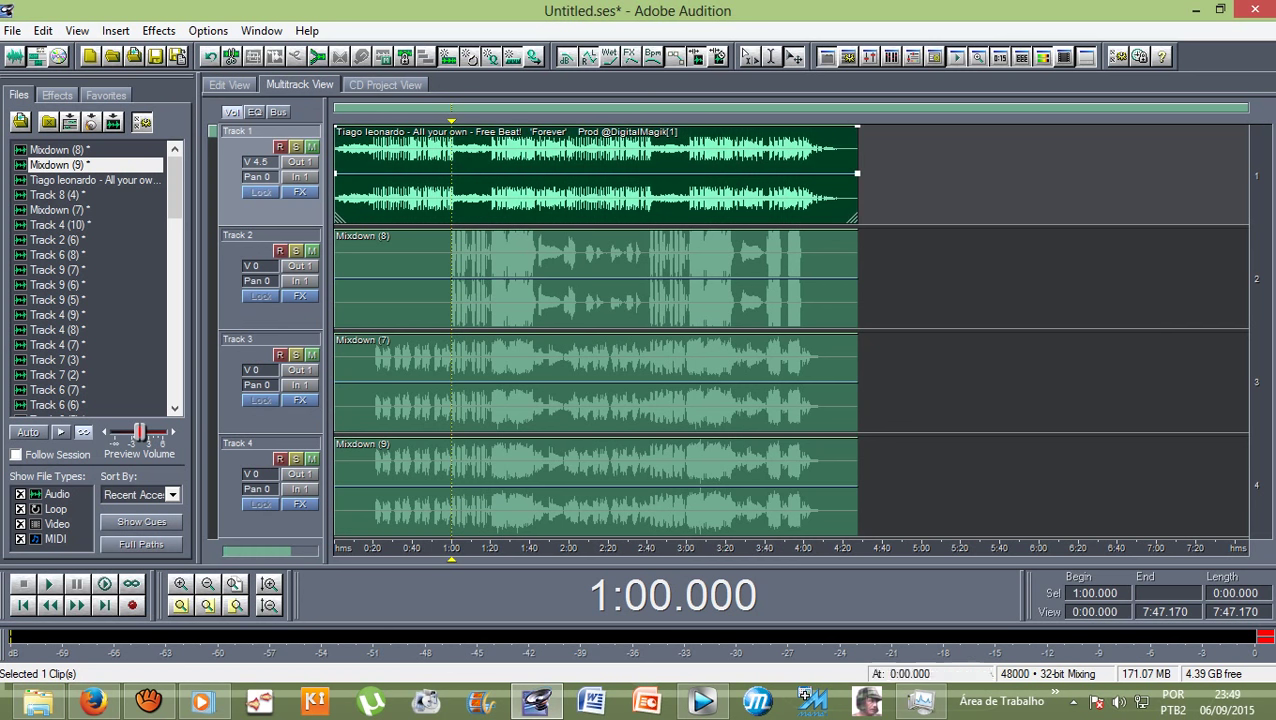
click(596, 290)
click(596, 394)
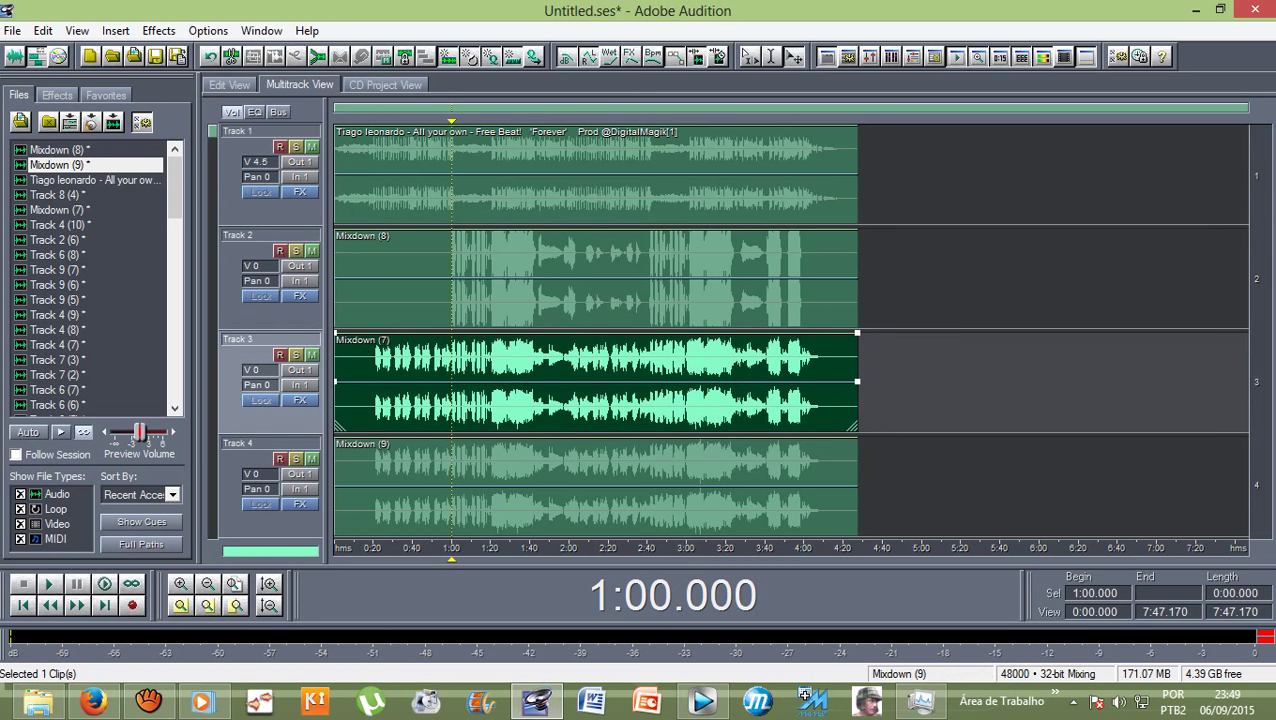
click(596, 498)
click(596, 394)
click(596, 290)
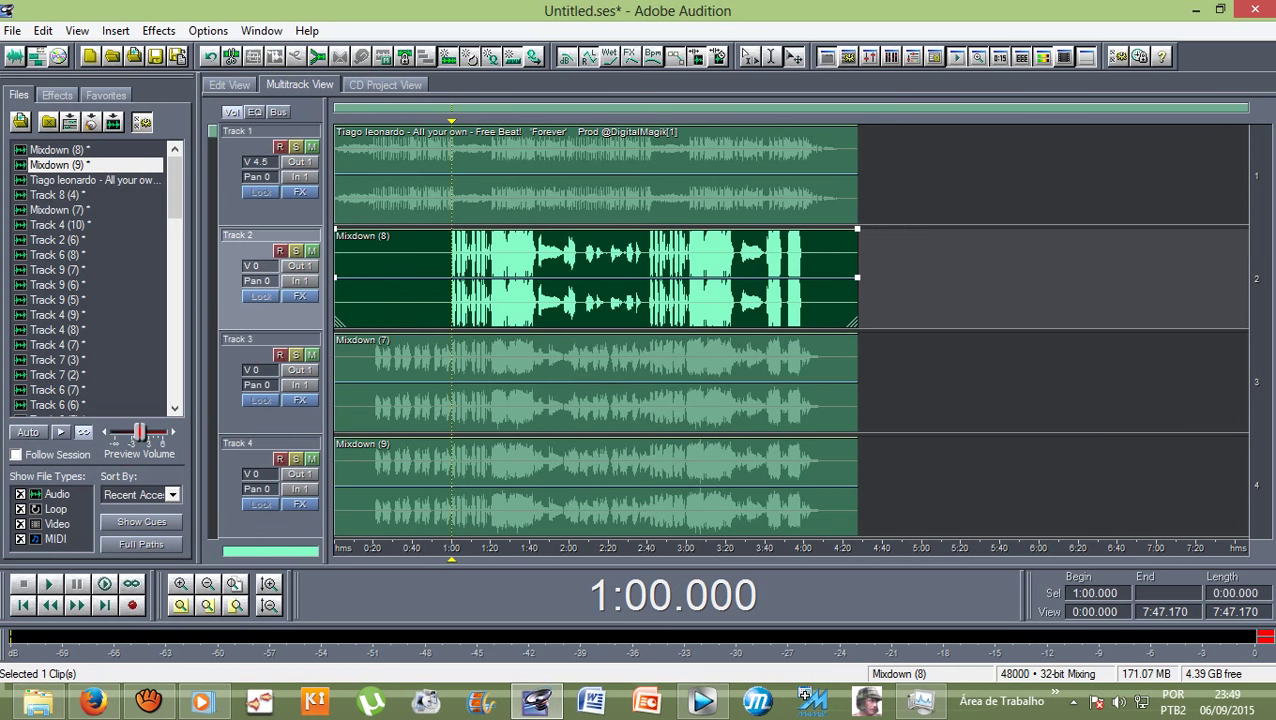
click(596, 394)
click(596, 498)
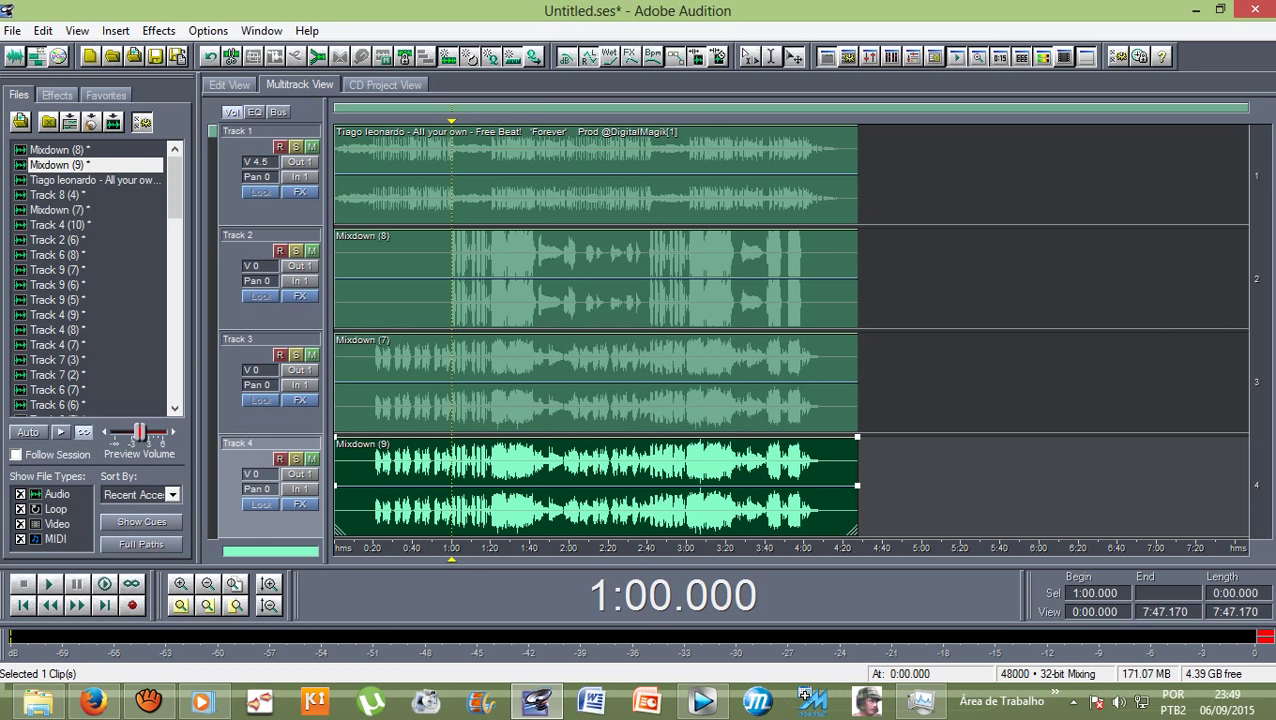
click(596, 394)
click(596, 290)
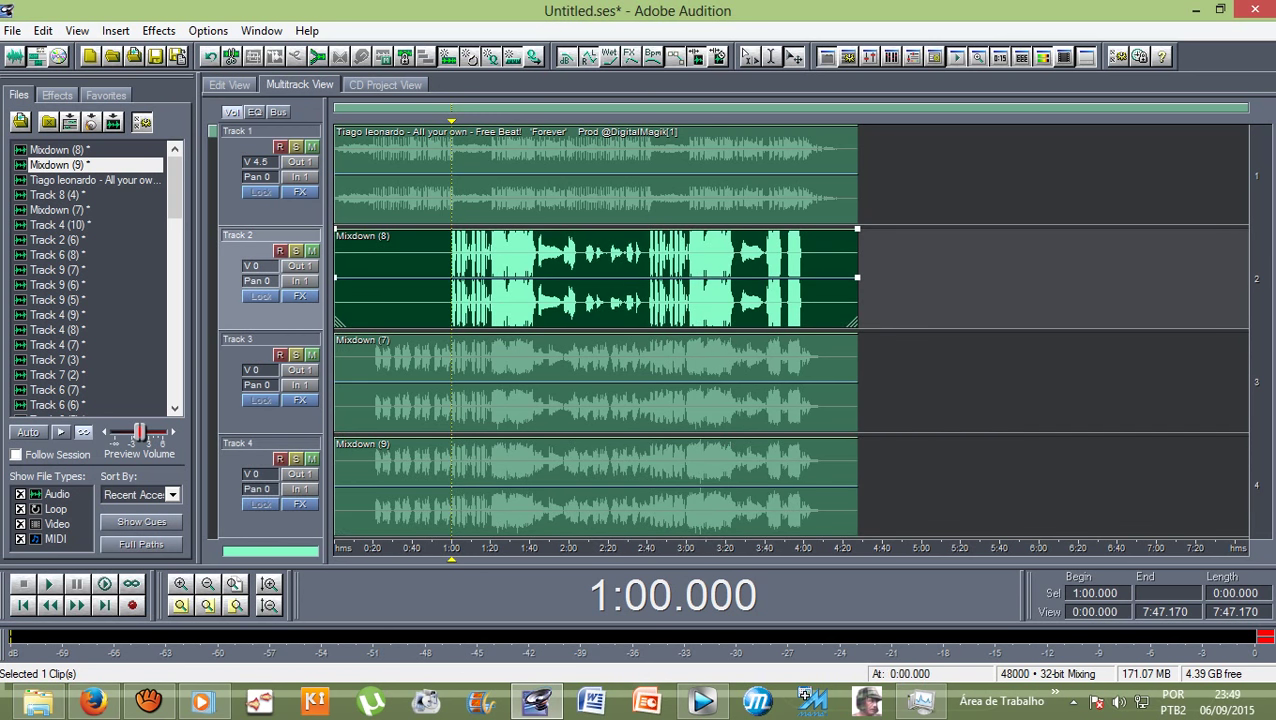
click(596, 187)
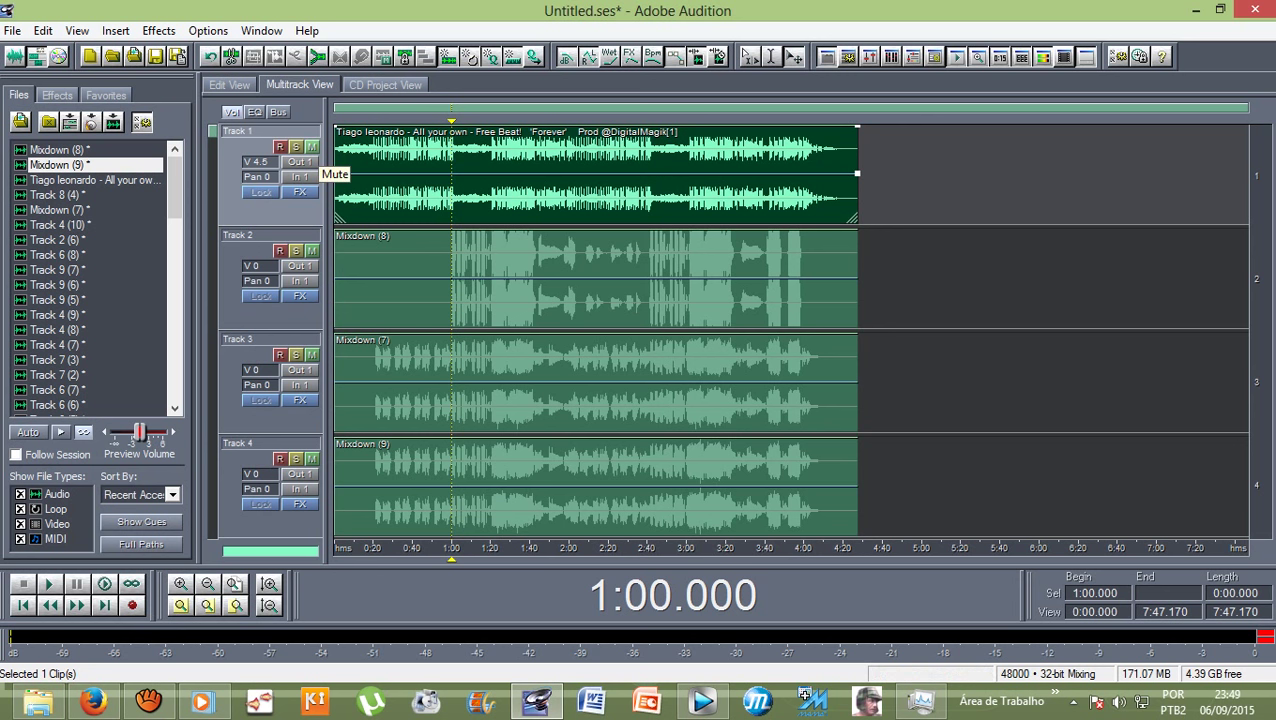
Mute Track 1 so that only the vocal clips on Tracks 2, 3 and 4 stay active
click(311, 148)
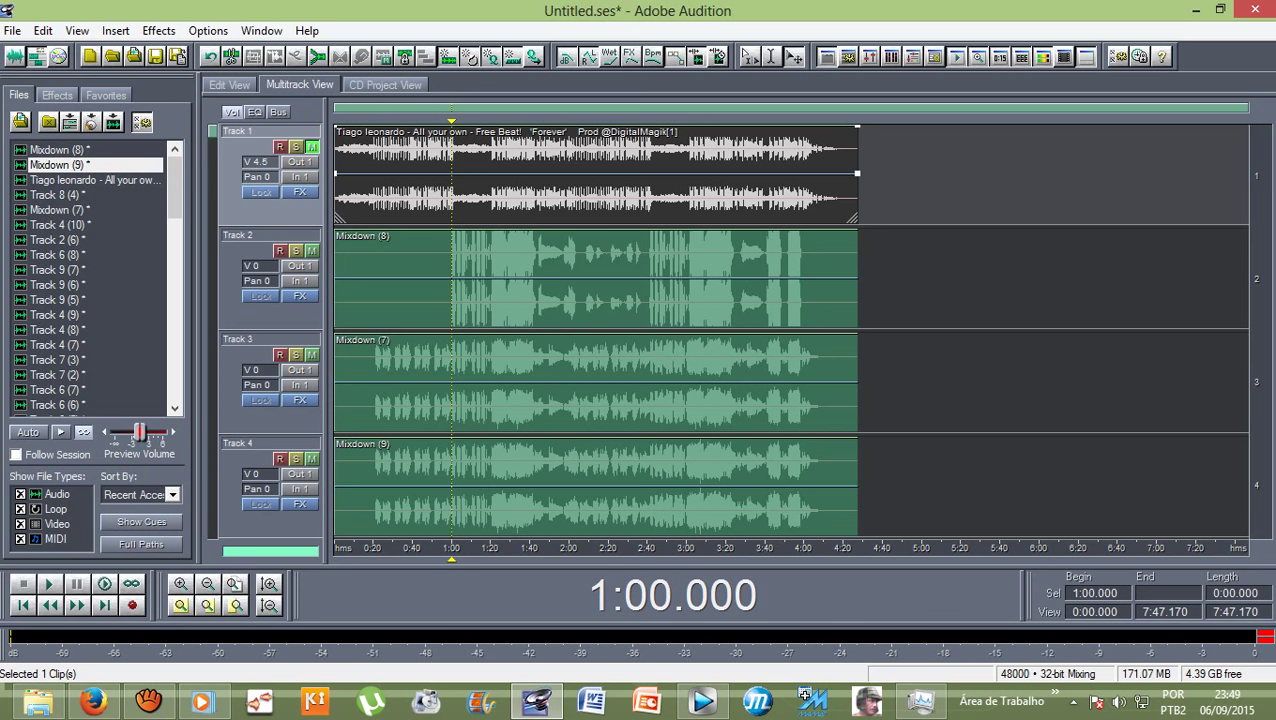
click(596, 280)
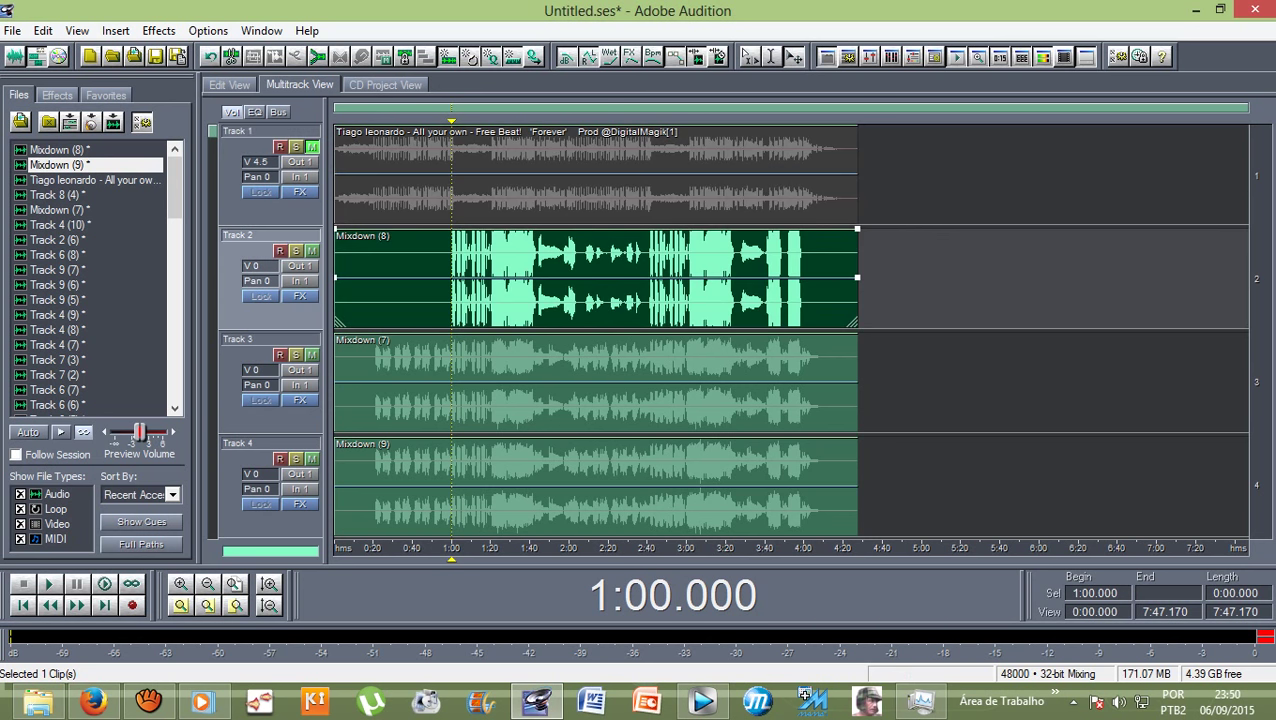
click(596, 384)
click(596, 488)
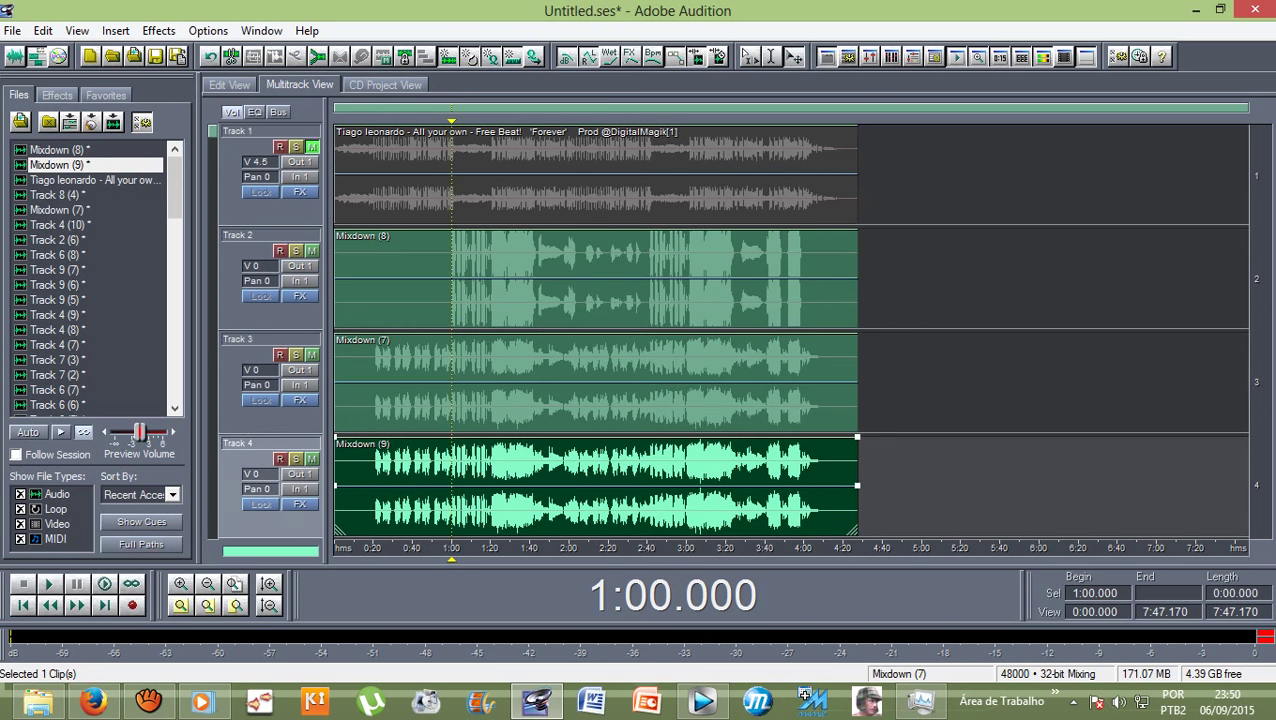
click(596, 384)
click(596, 280)
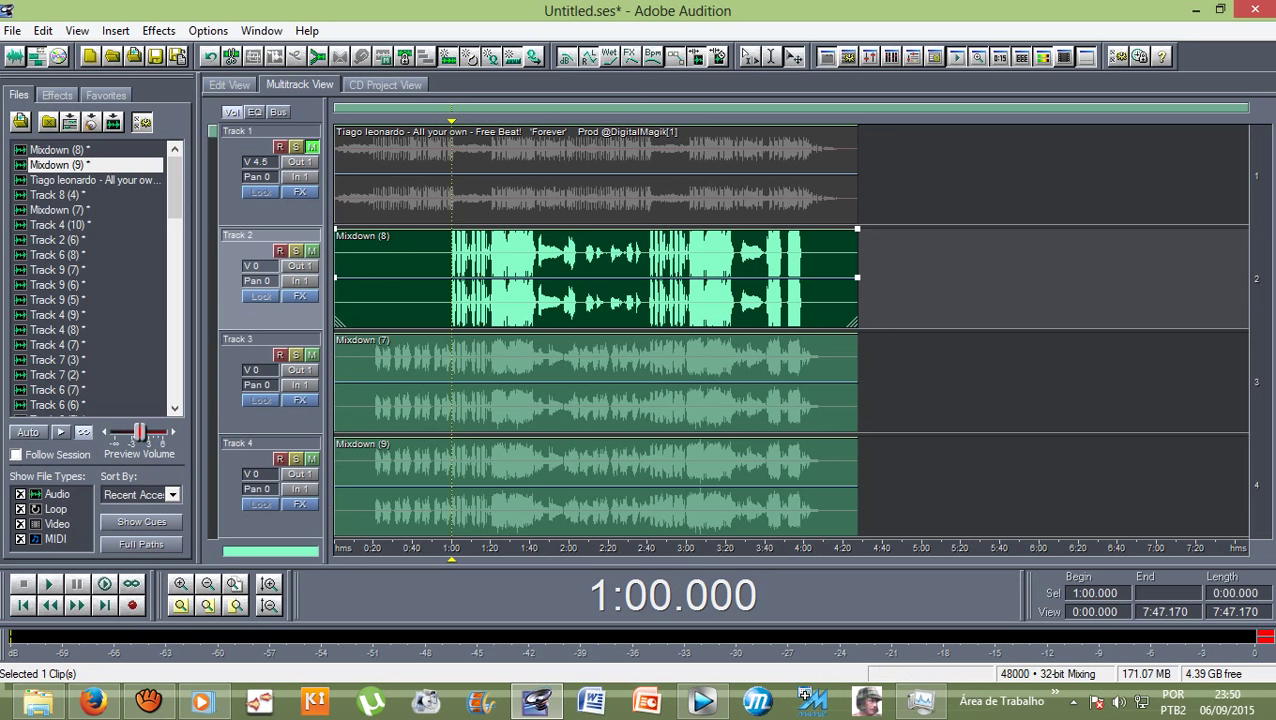
Mix down all audio clips to a new stereo file with no clip selected
click(940, 280)
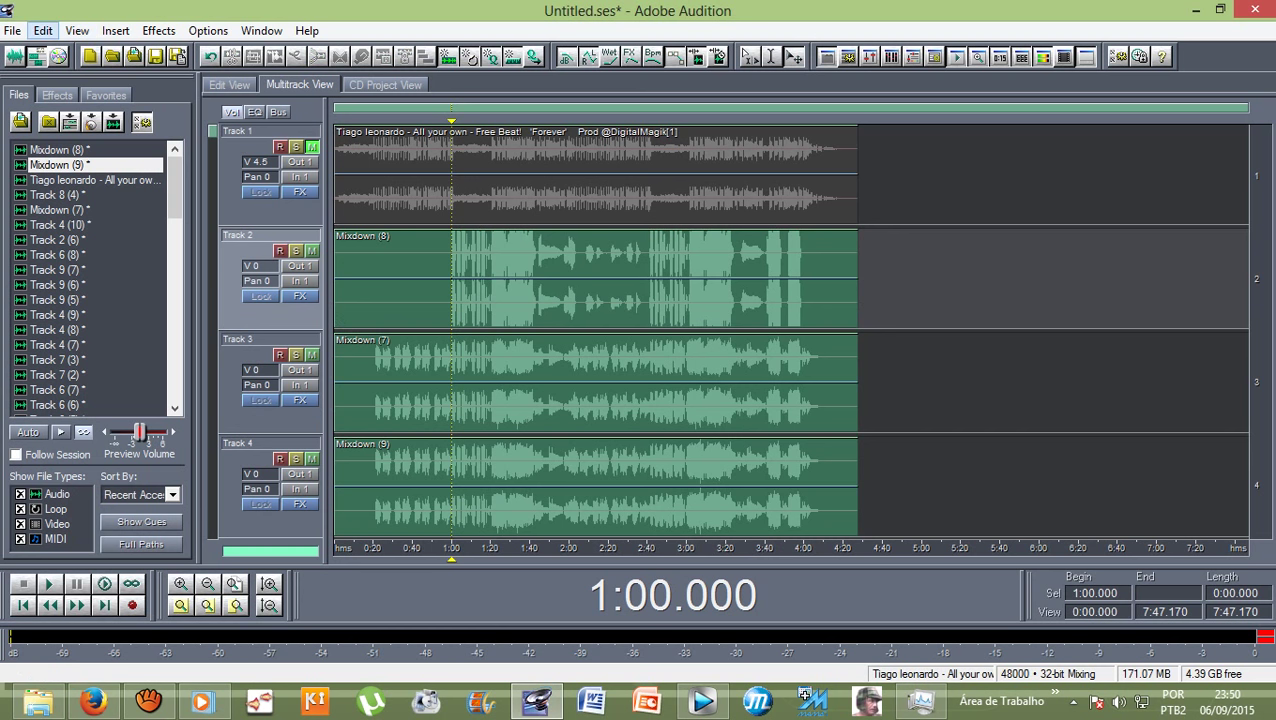
click(43, 31)
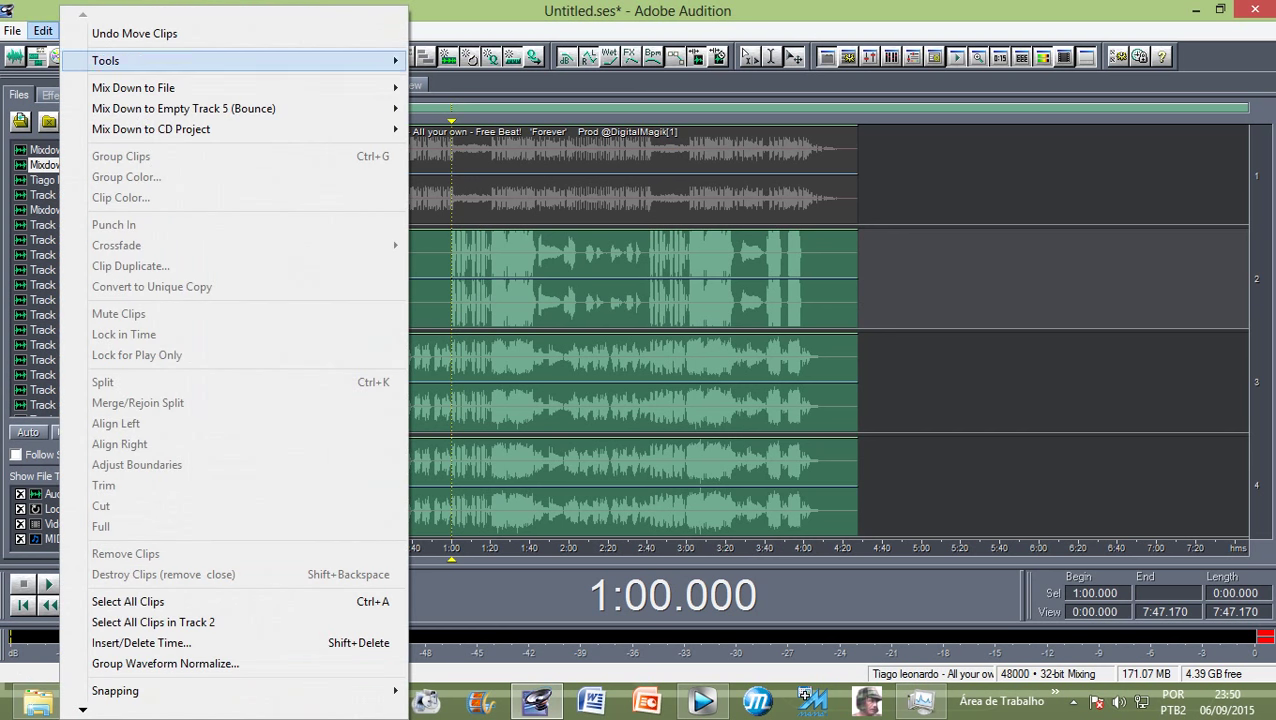
mouse_move(133, 88)
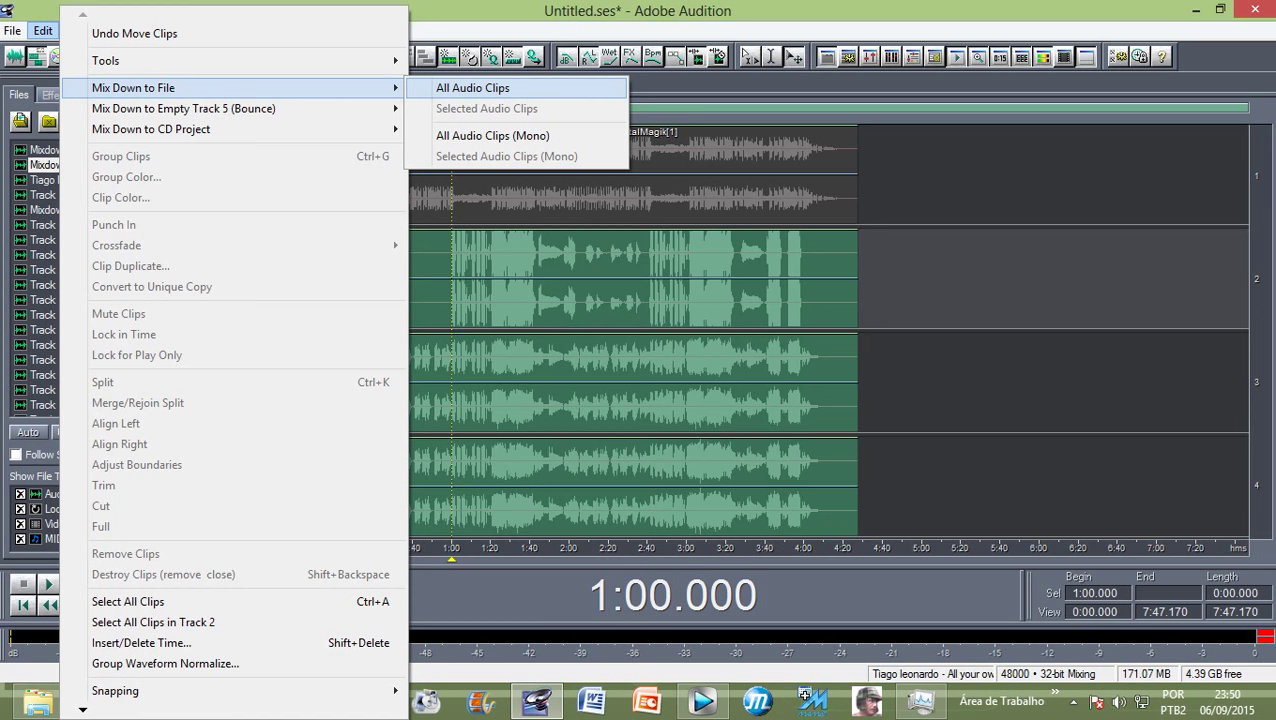
click(472, 88)
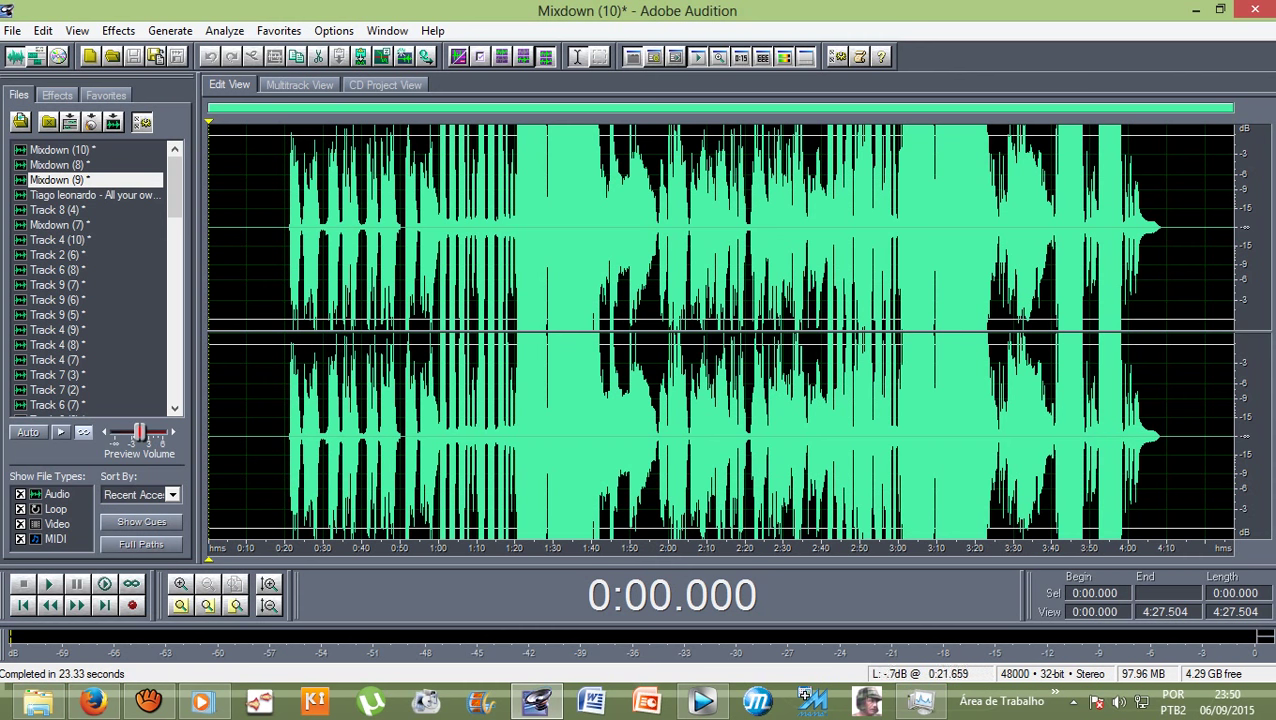
Listen to the combined vocal mixdown from 0:20 and from 1:00
drag(285, 330, 1166, 330)
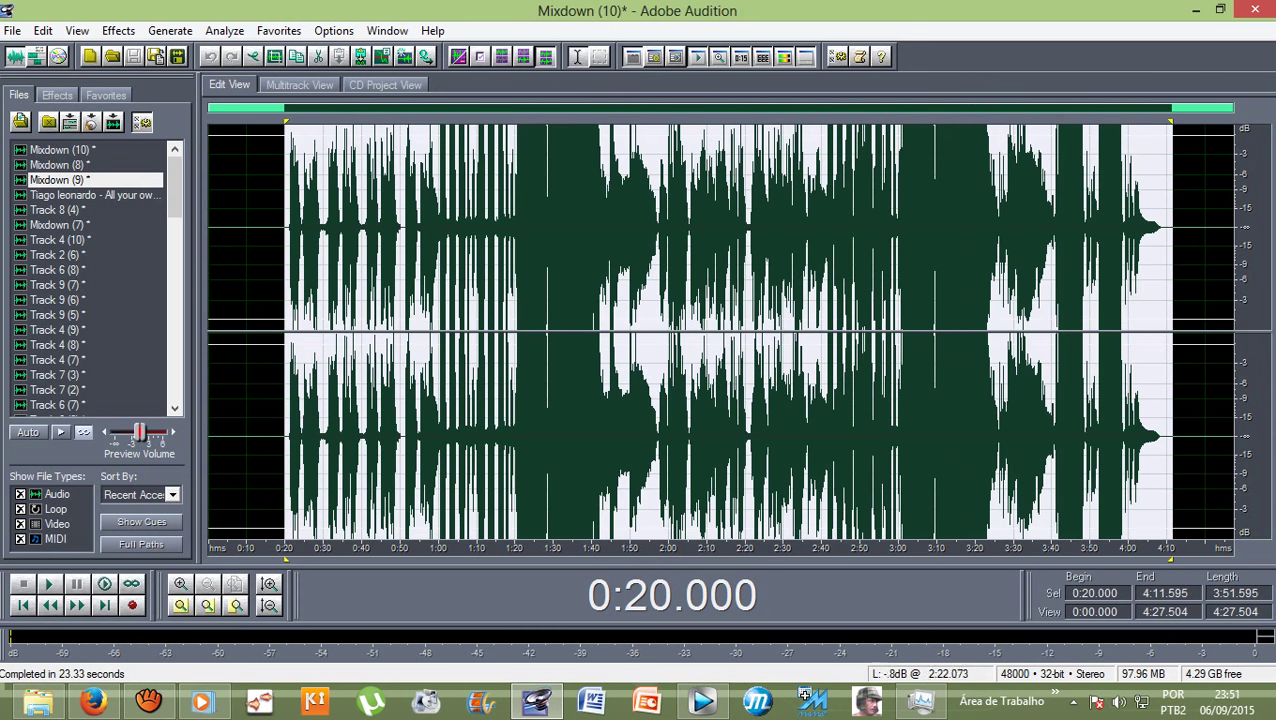
click(284, 240)
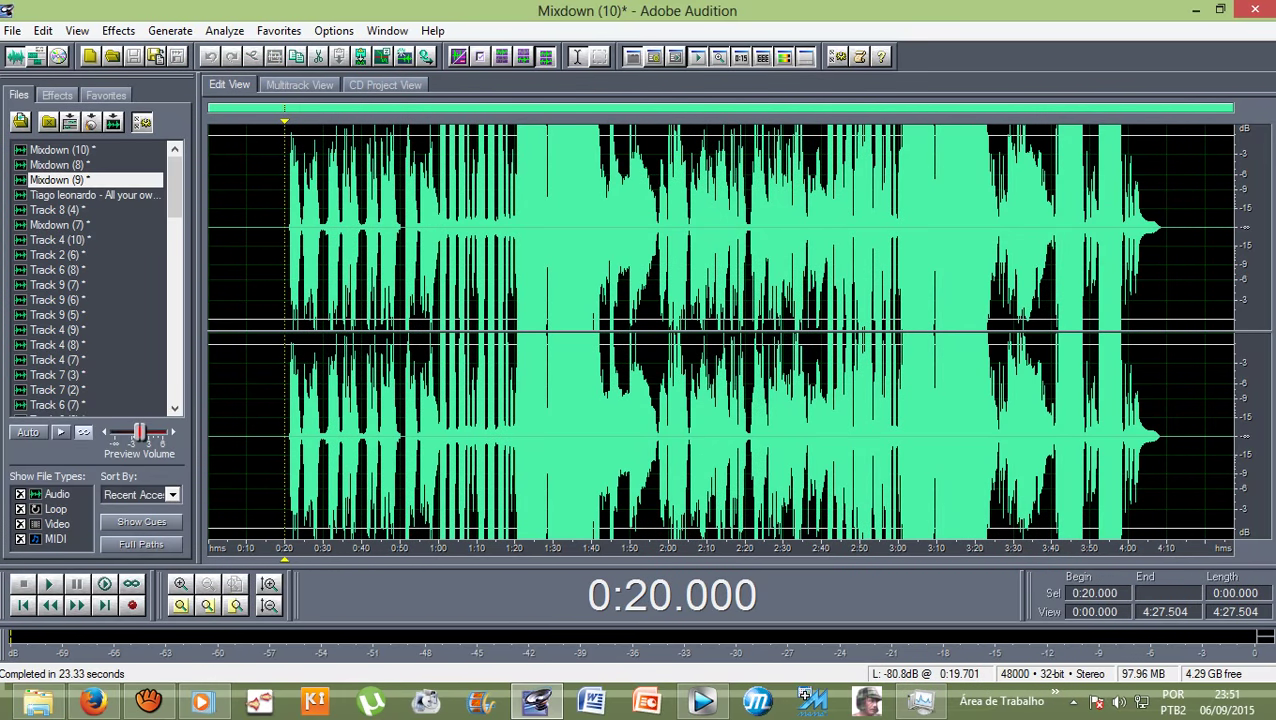
key(space)
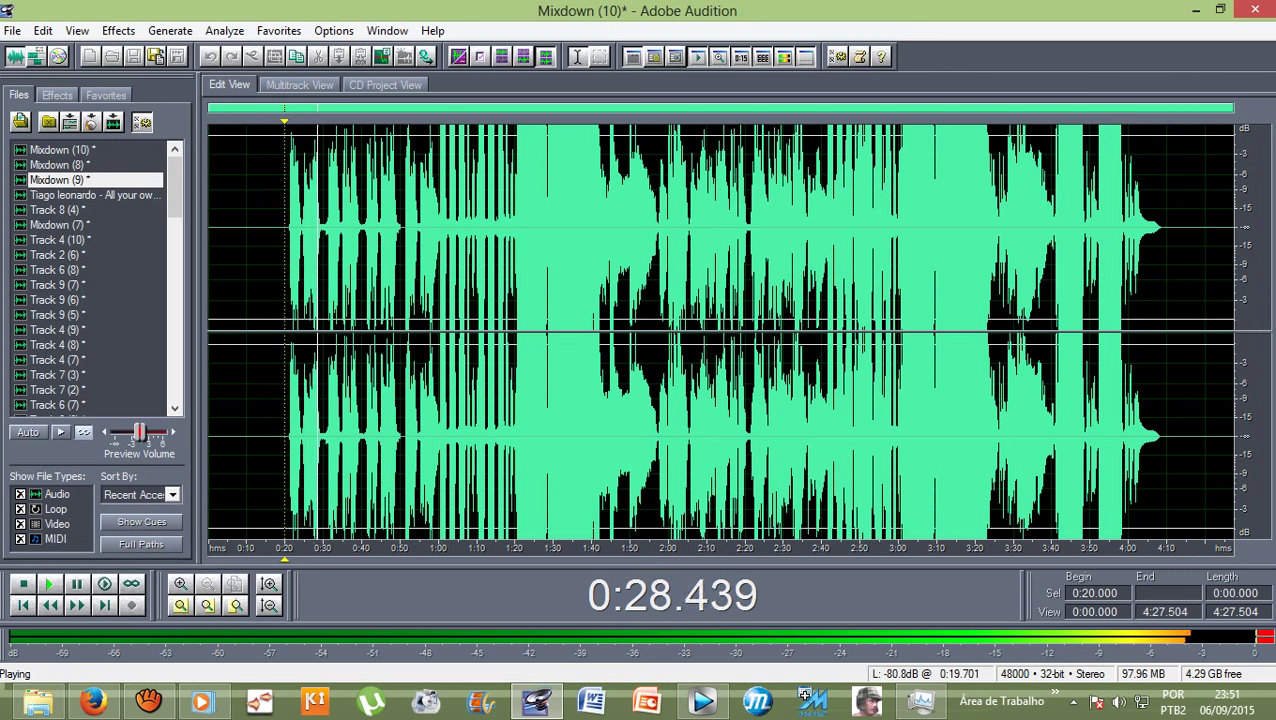
key(space)
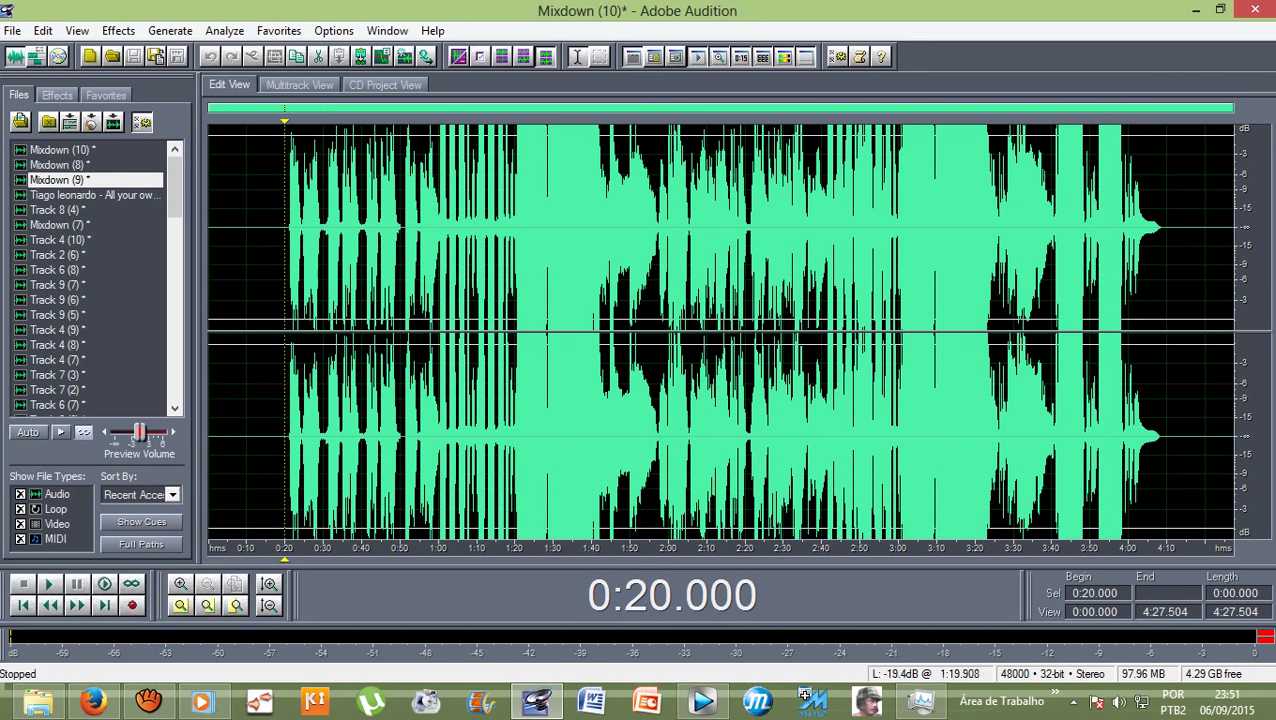
click(435, 227)
key(space)
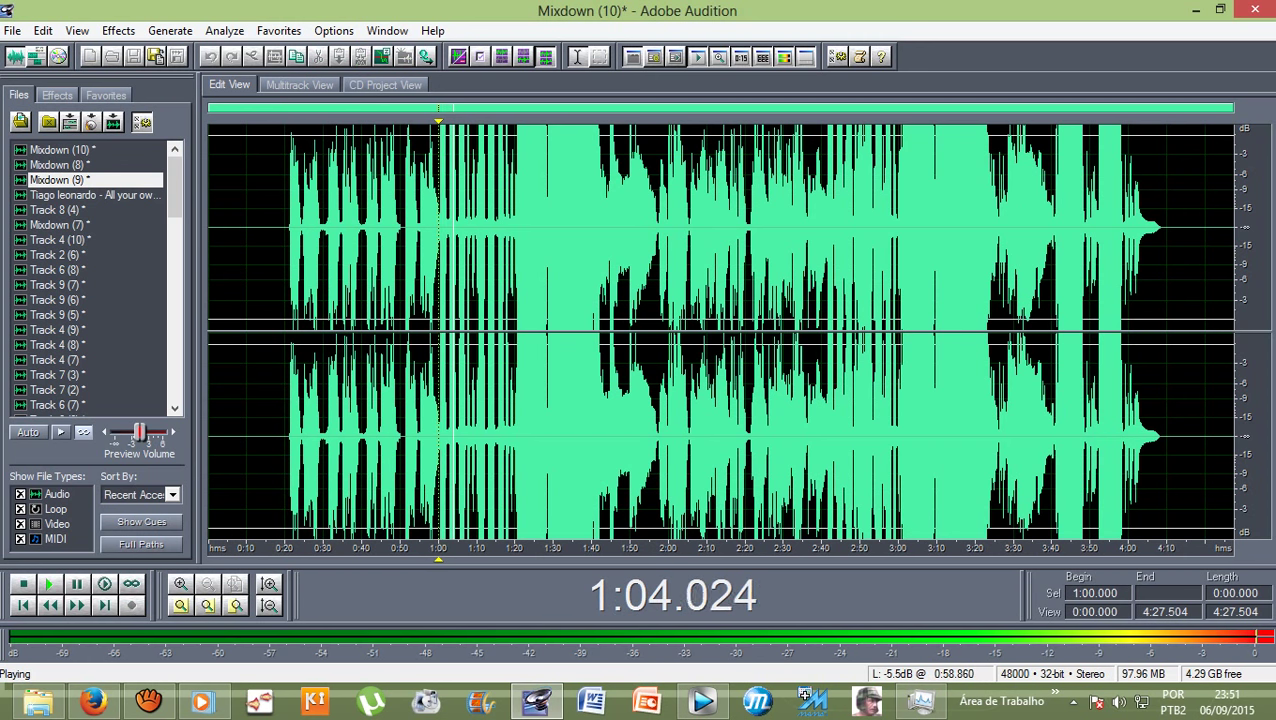
key(space)
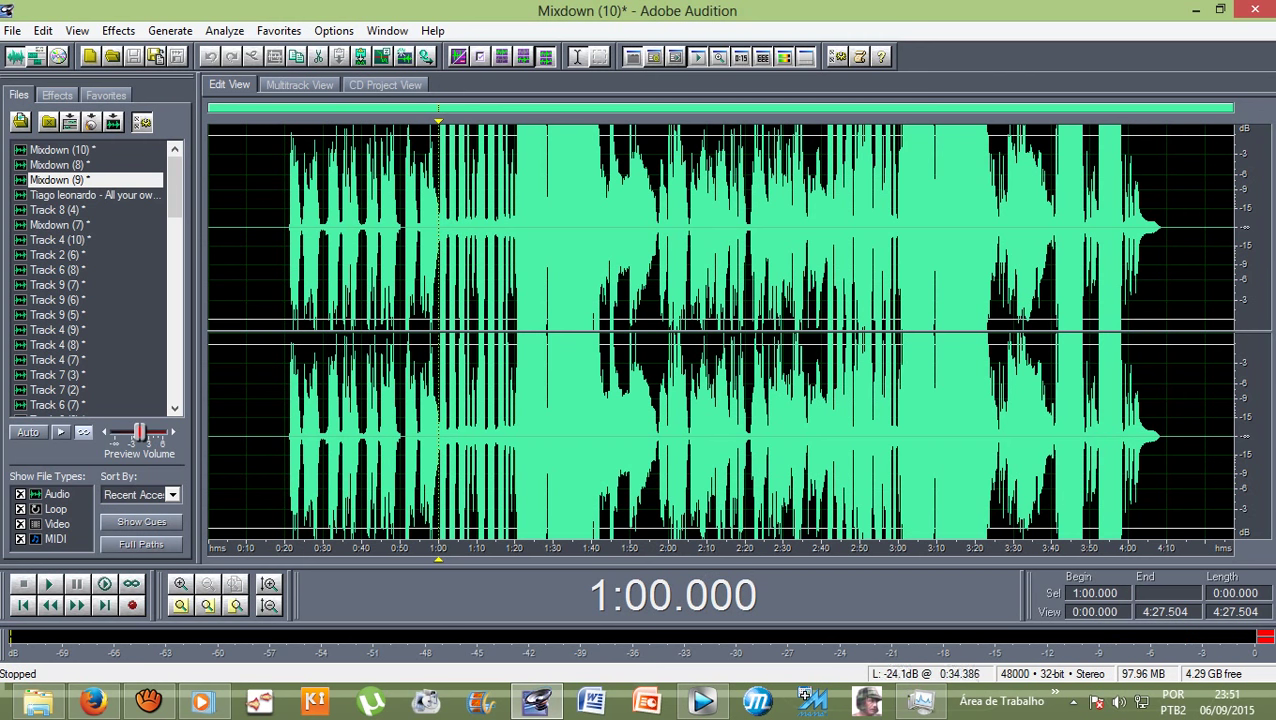
click(278, 240)
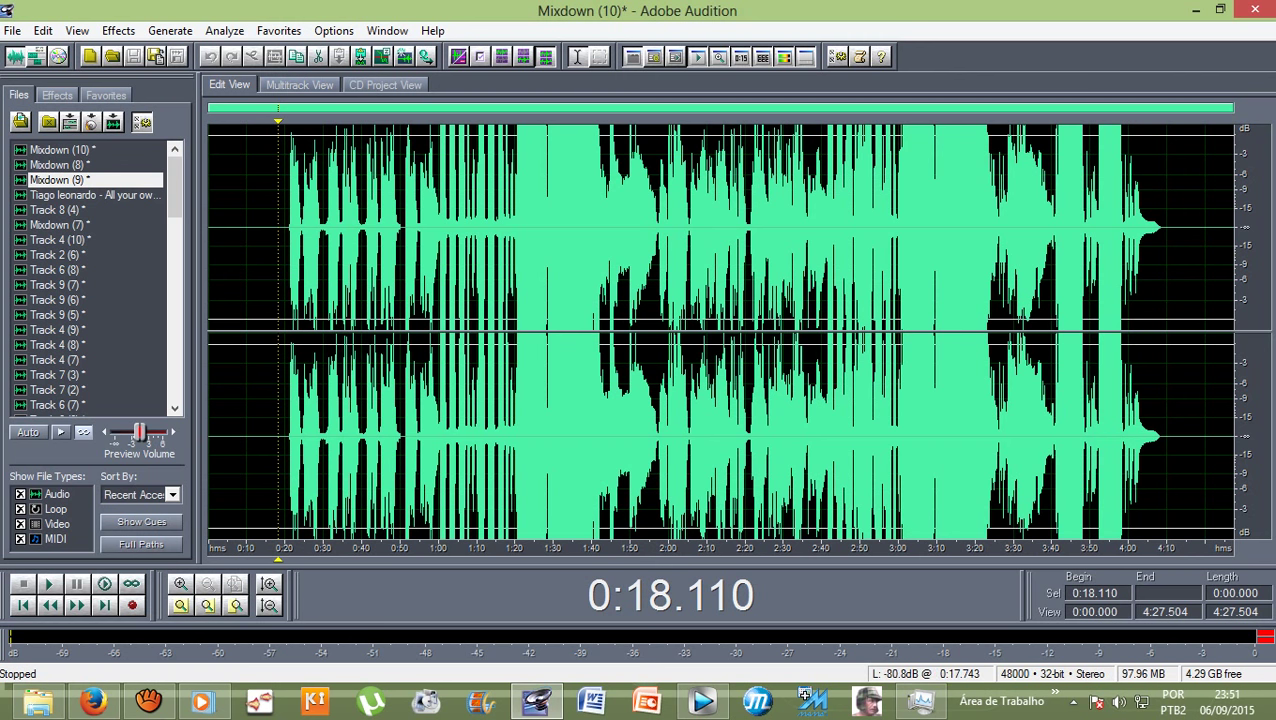
drag(276, 230, 1190, 230)
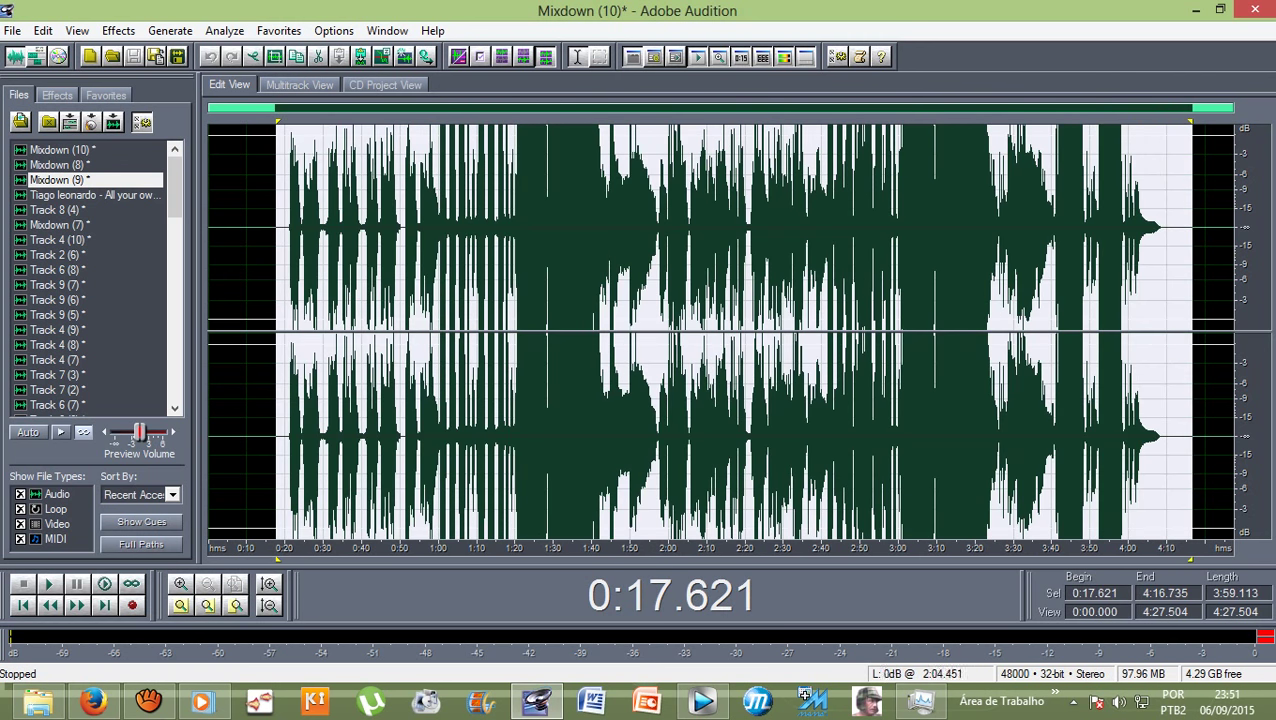
click(303, 230)
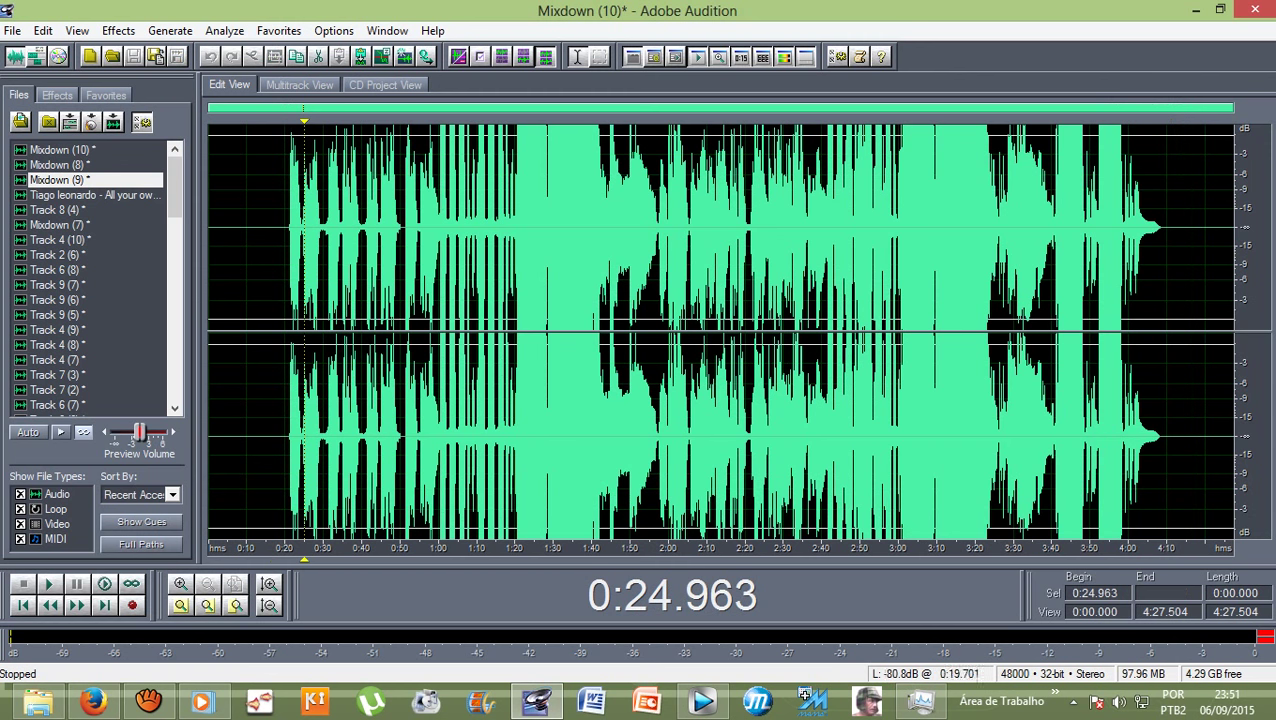
Remove the Mixdown (8), Mixdown (7) and Mixdown (9) clips from Tracks 2, 3 and 4 of the multitrack session
click(63, 150)
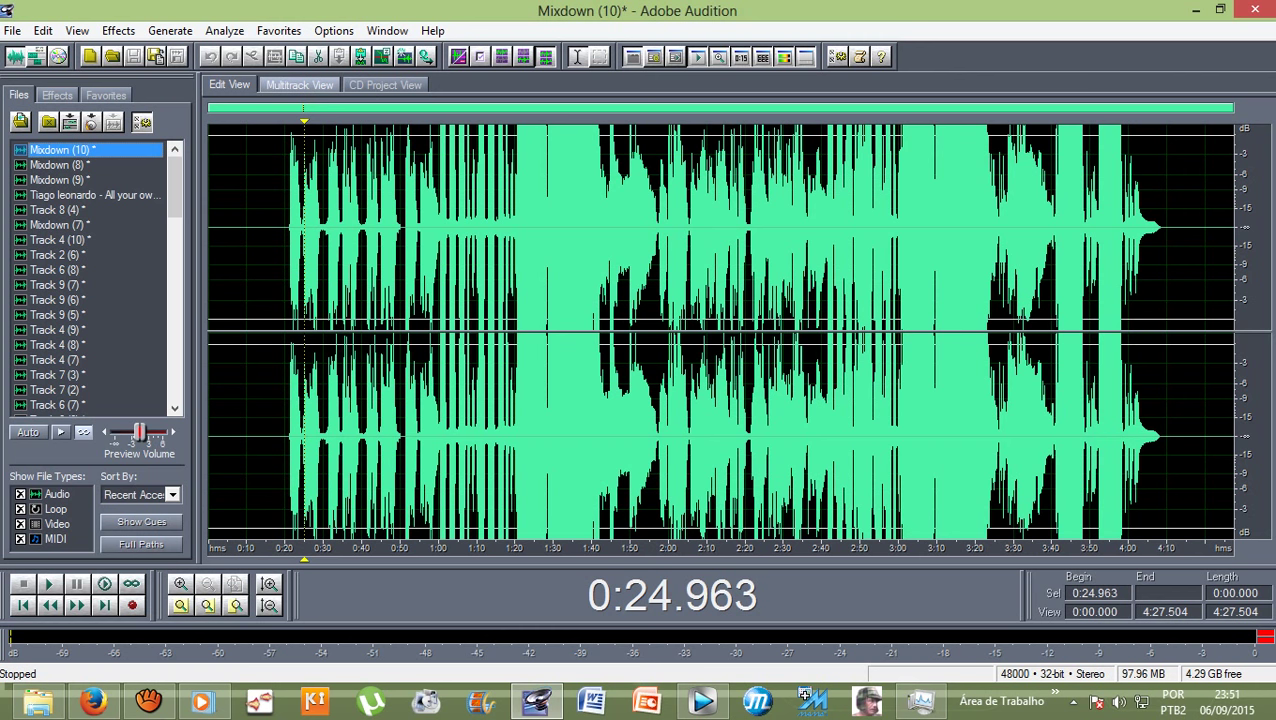
click(299, 84)
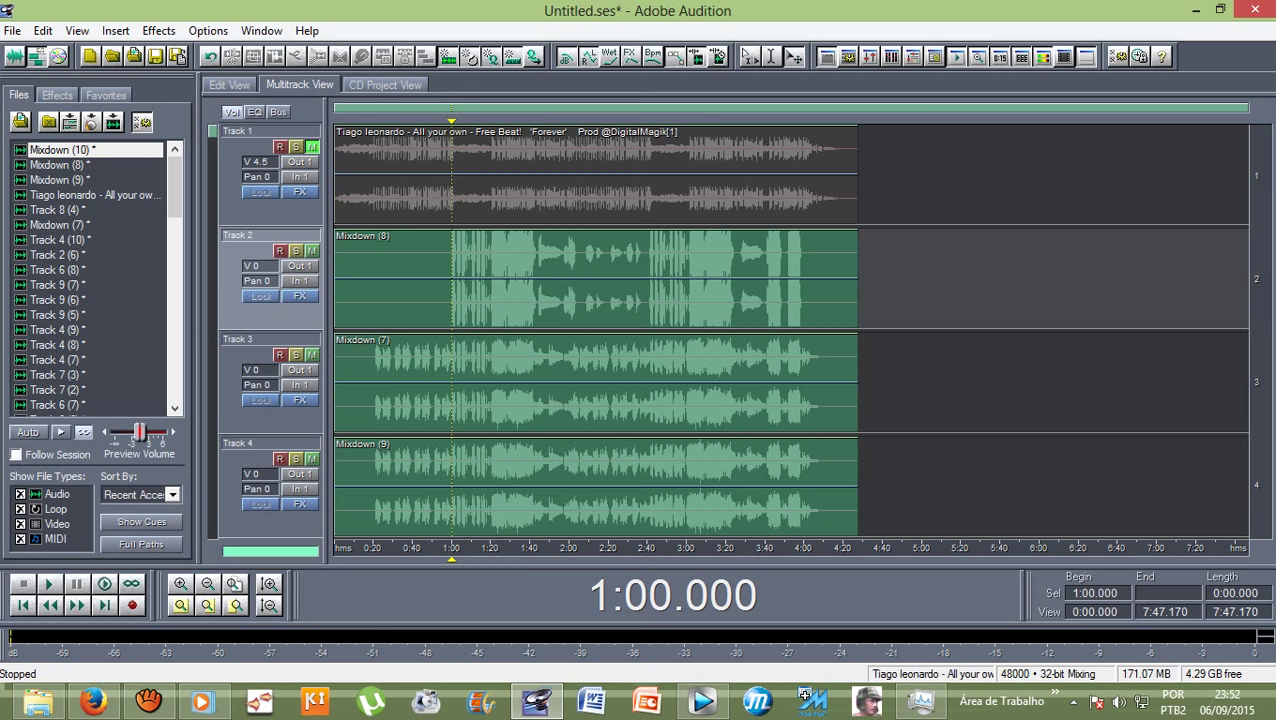
click(596, 279)
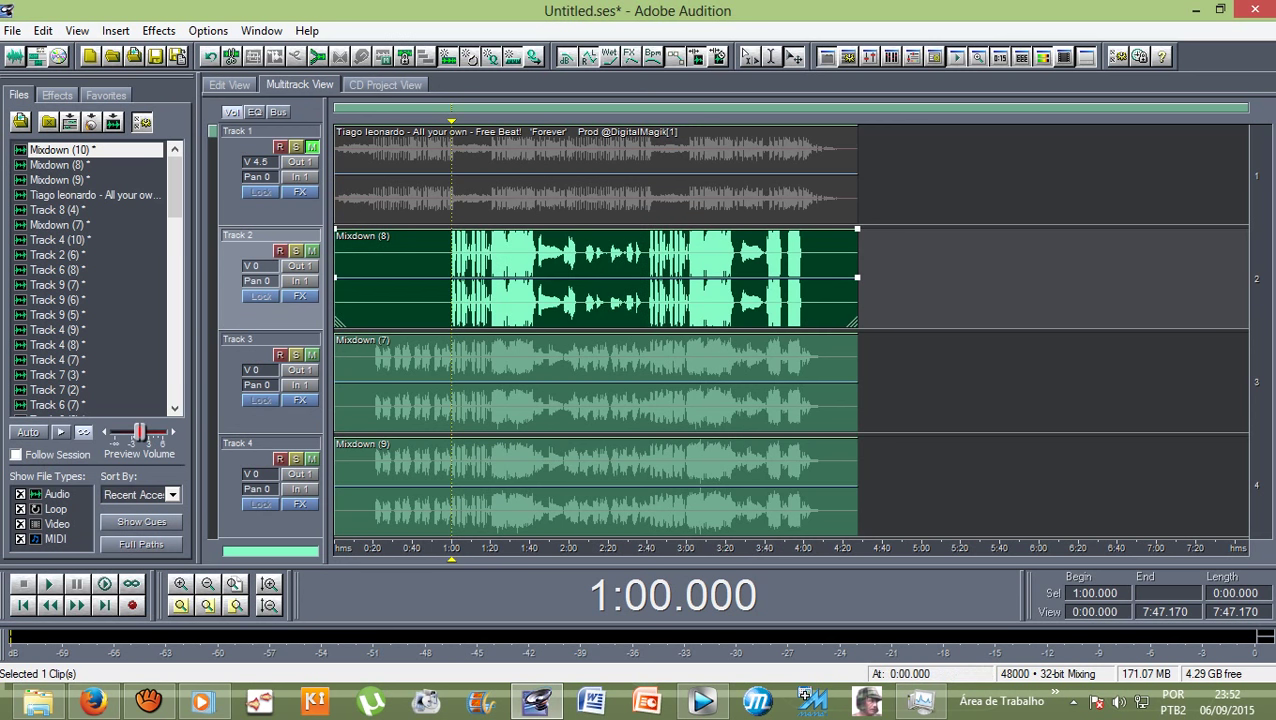
key(Delete)
click(596, 383)
key(Delete)
click(596, 487)
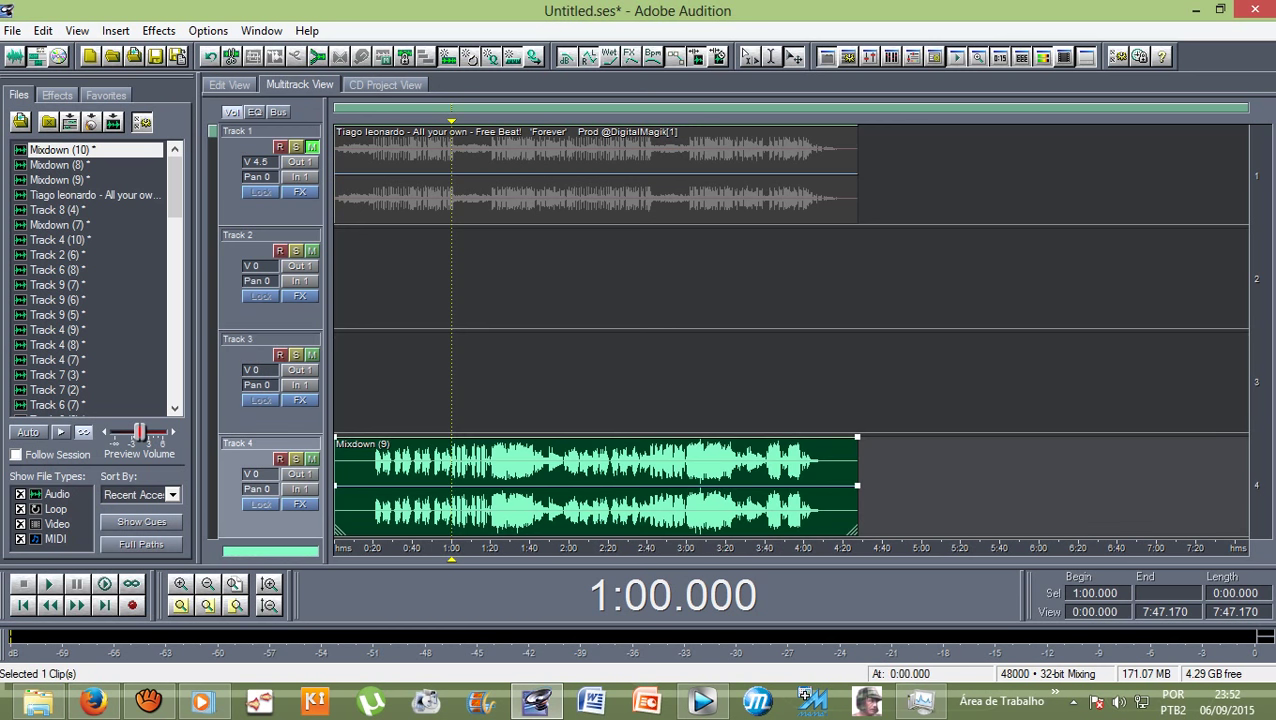
key(Delete)
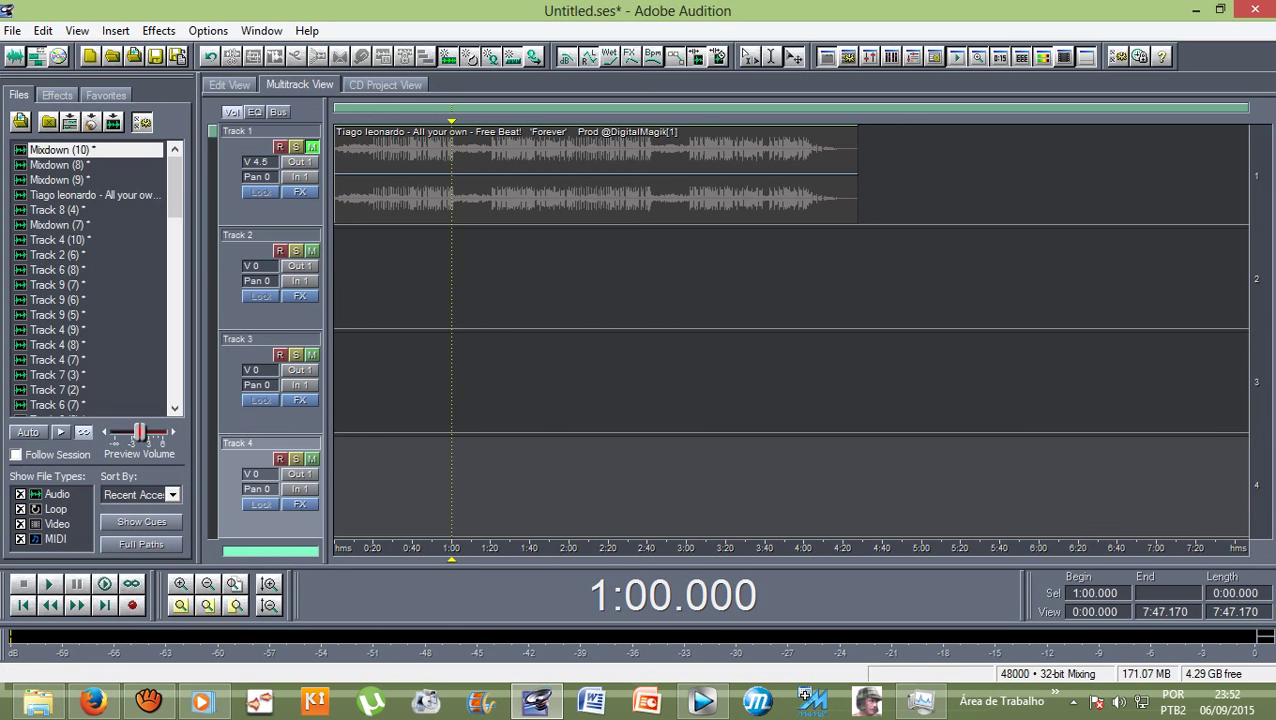
Place Mixdown (10) on Track 2 aligned with the session start and set the playback cursor to 0:20
drag(55, 149, 338, 275)
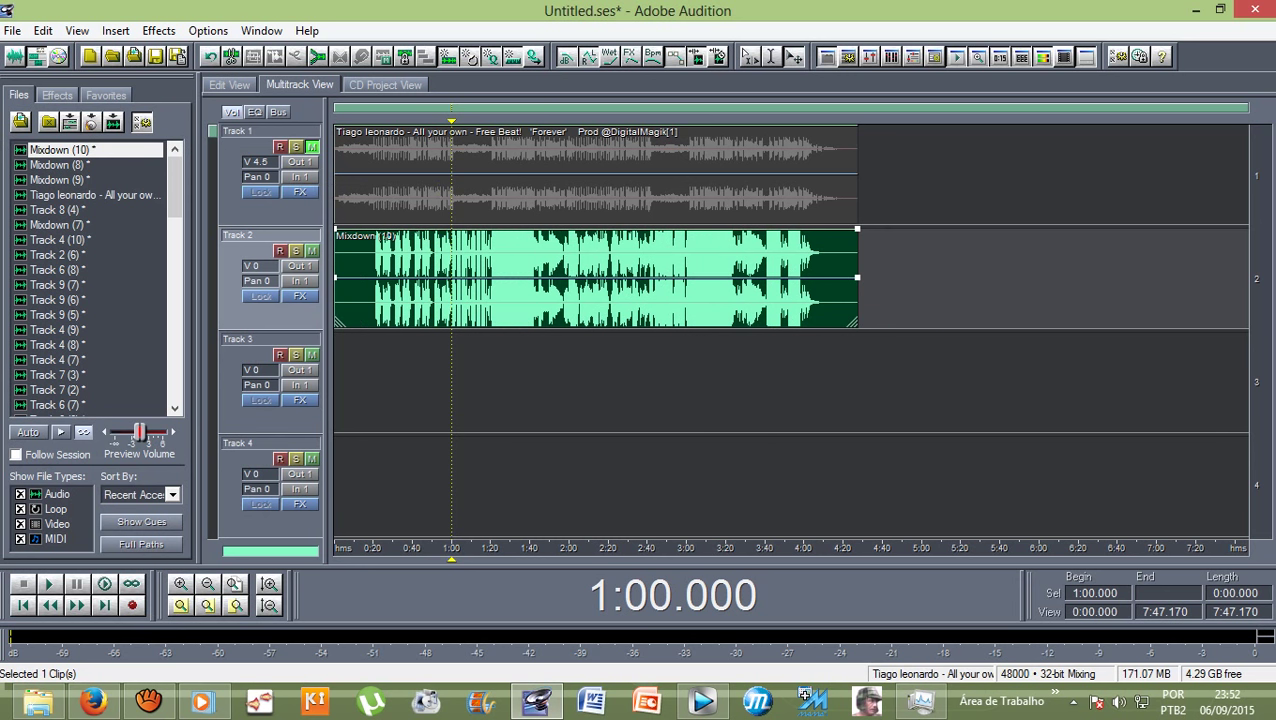
drag(451, 122, 373, 122)
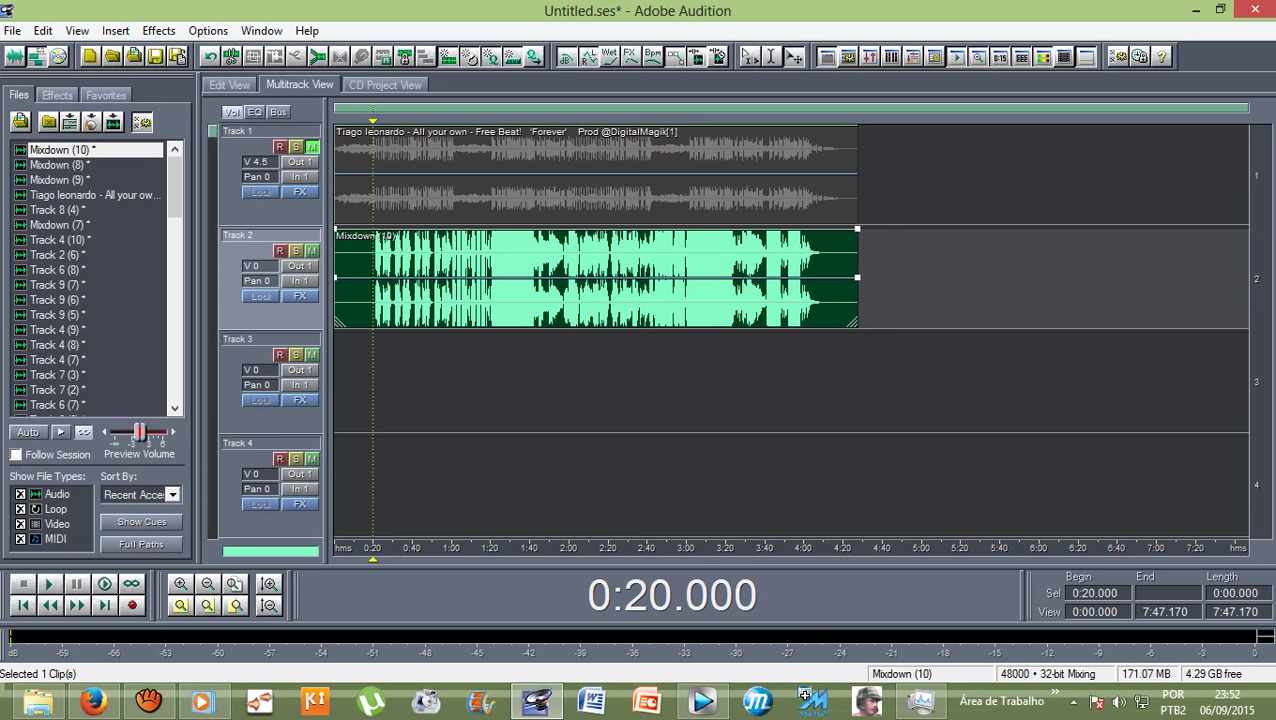
Apply Studio Reverb with the Vocal Reverb (medium) preset to Mixdown (10) from 0:20 to 4:10
double_click(446, 278)
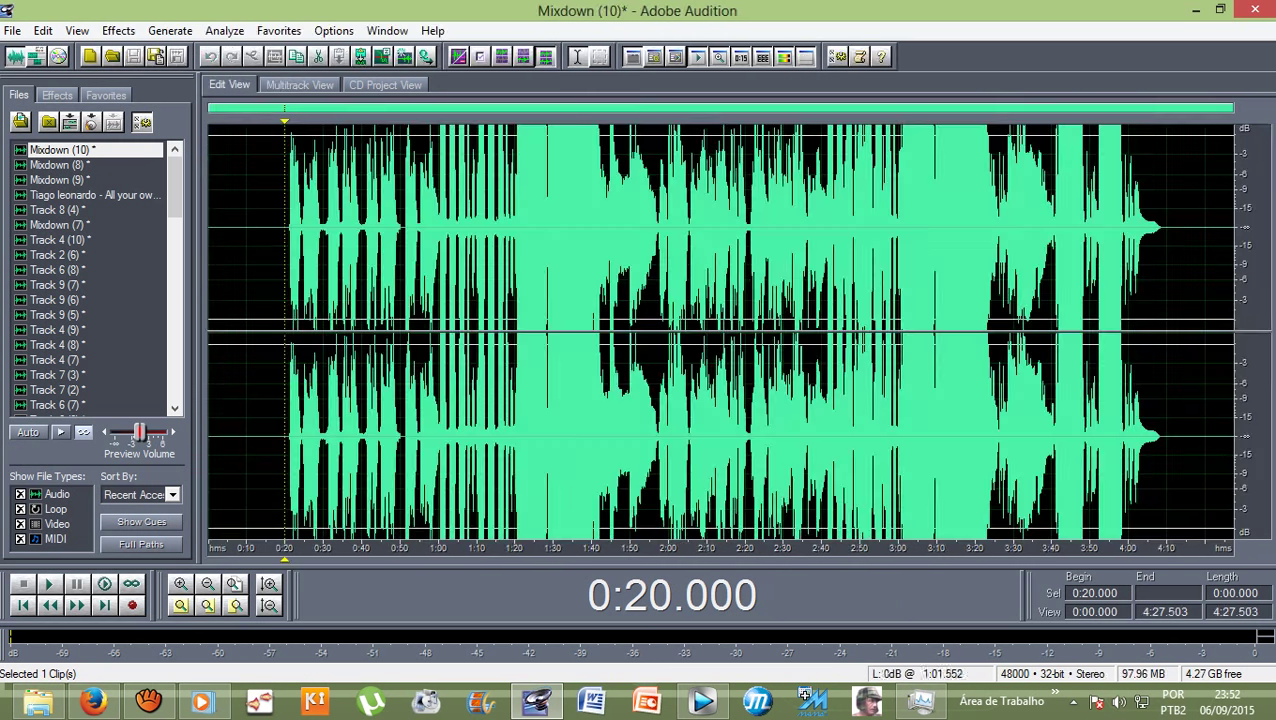
drag(285, 300, 1166, 300)
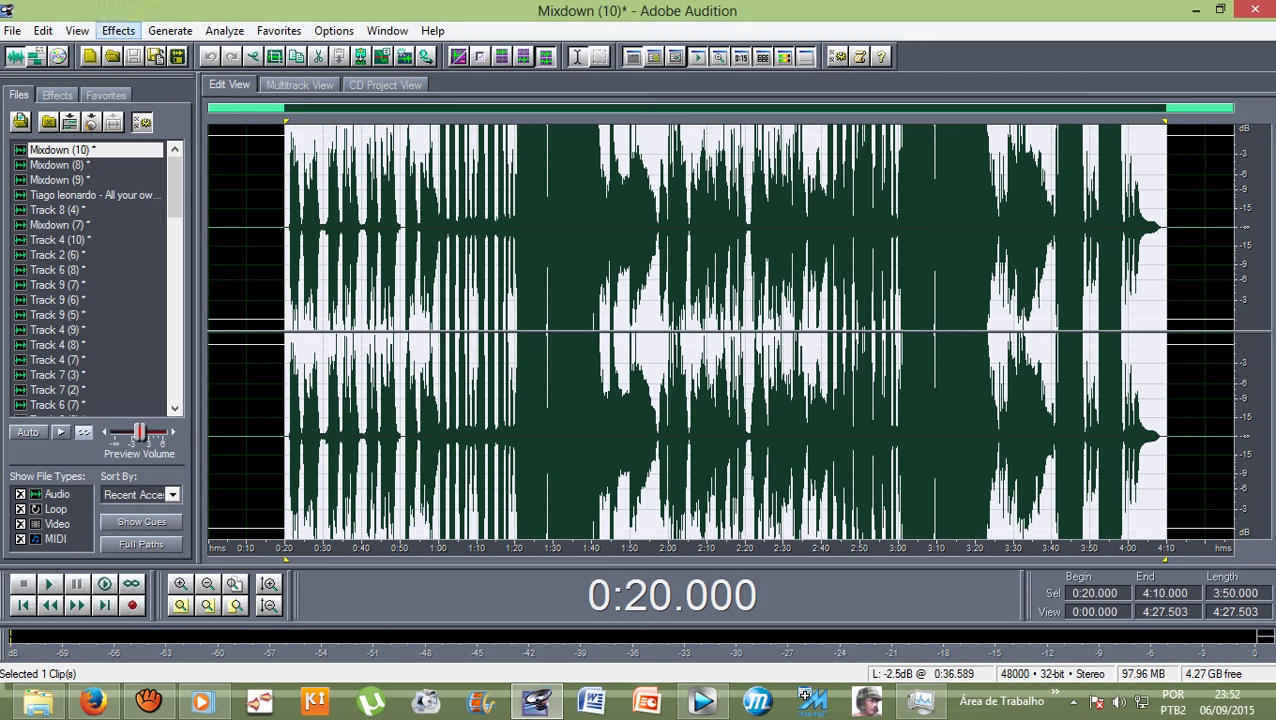
click(118, 30)
mouse_move(160, 141)
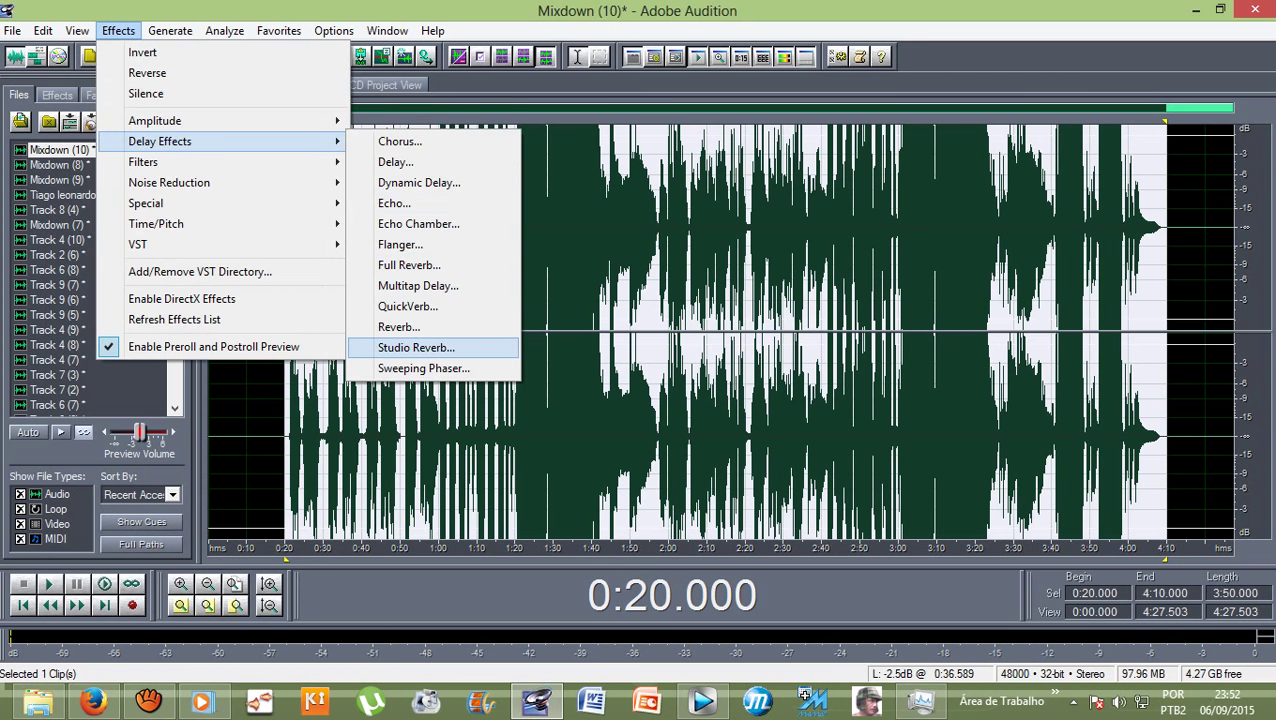
click(416, 347)
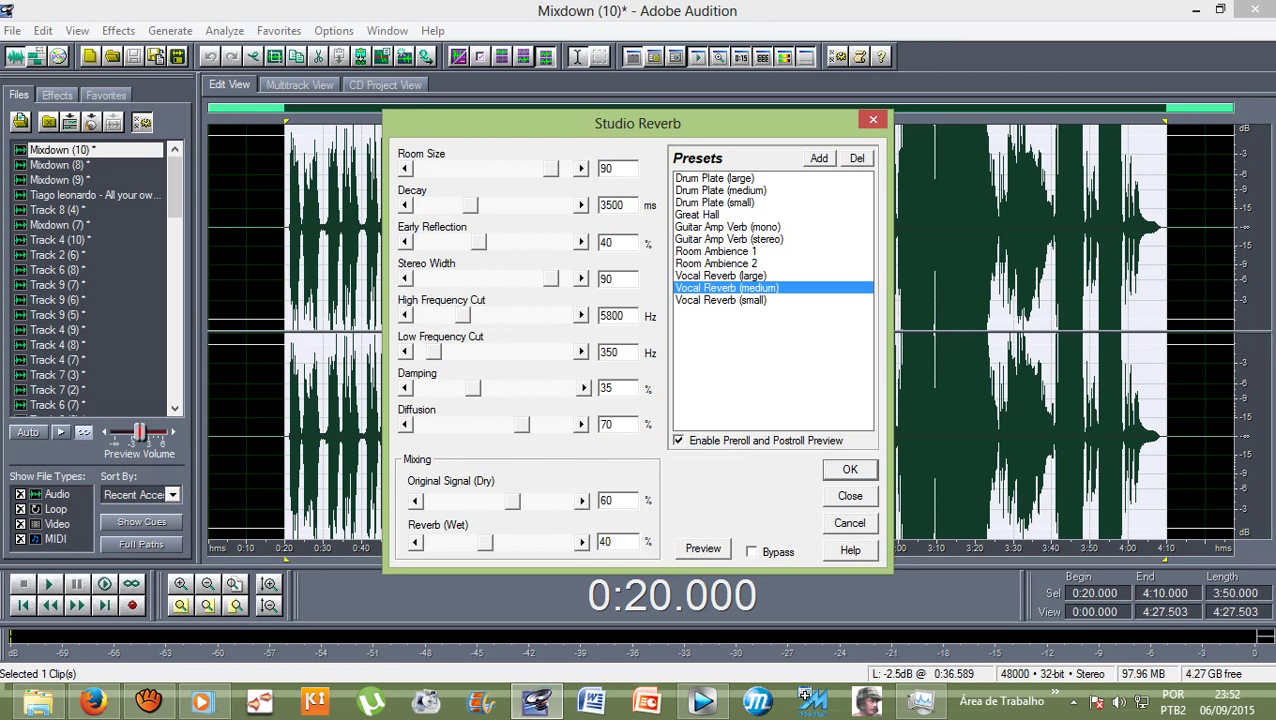
key(Return)
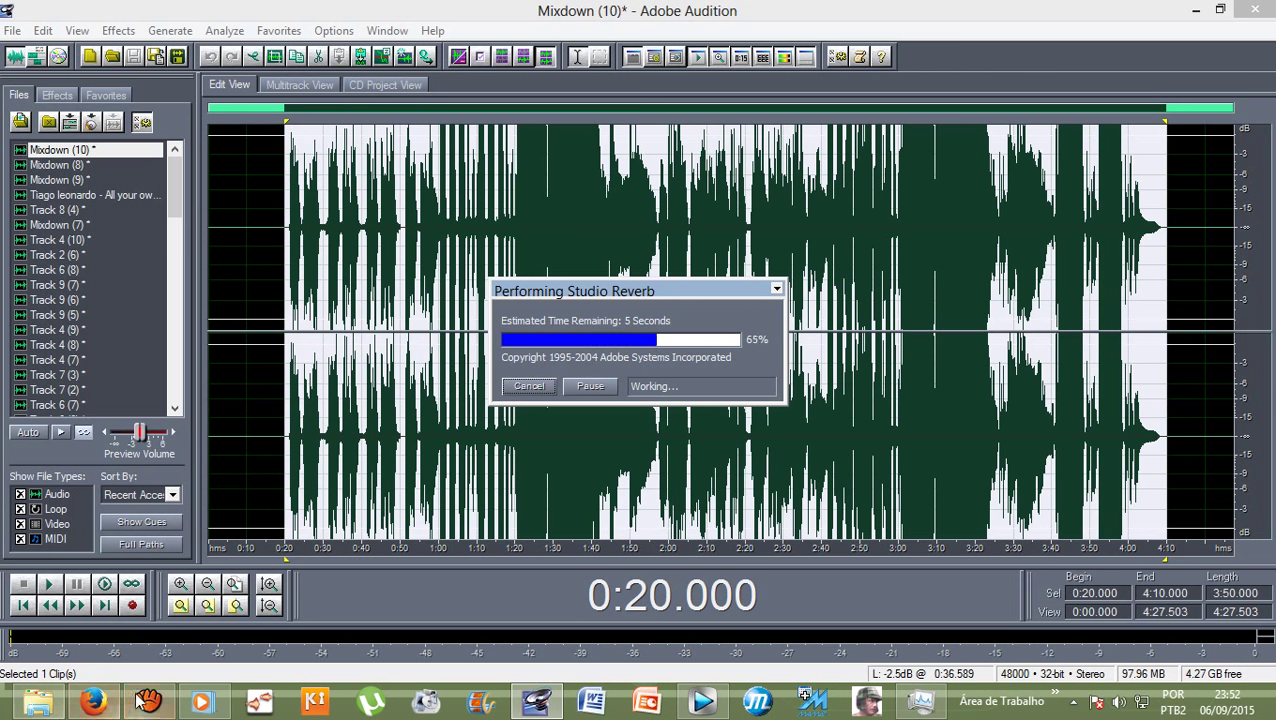
mouse_move(155, 708)
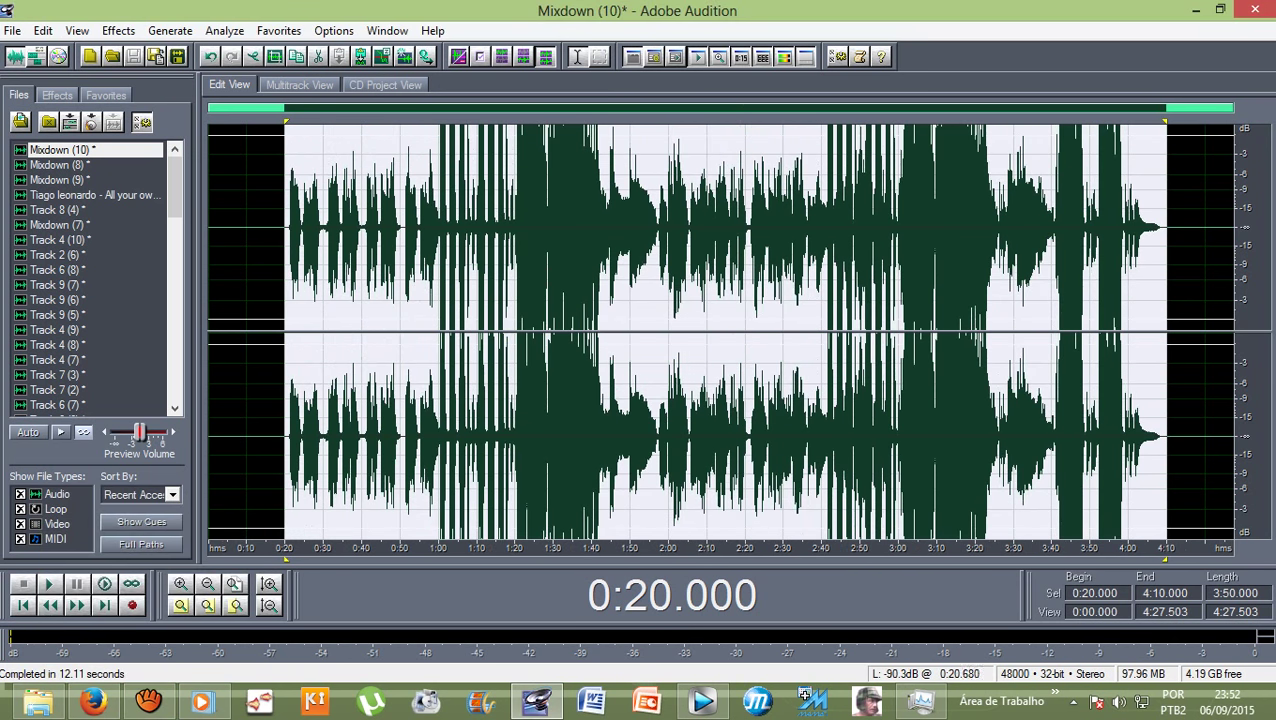
Listen to the reverb-processed vocals in Mixdown (10) from 0:20
click(285, 230)
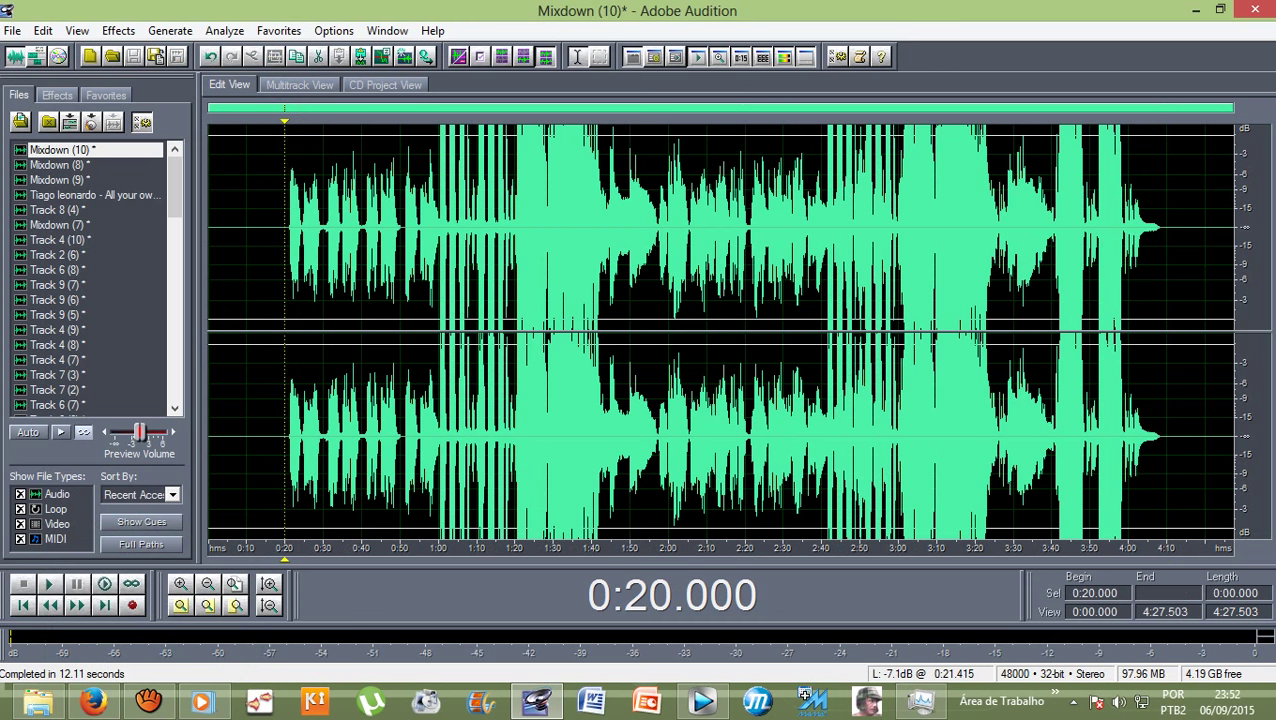
key(space)
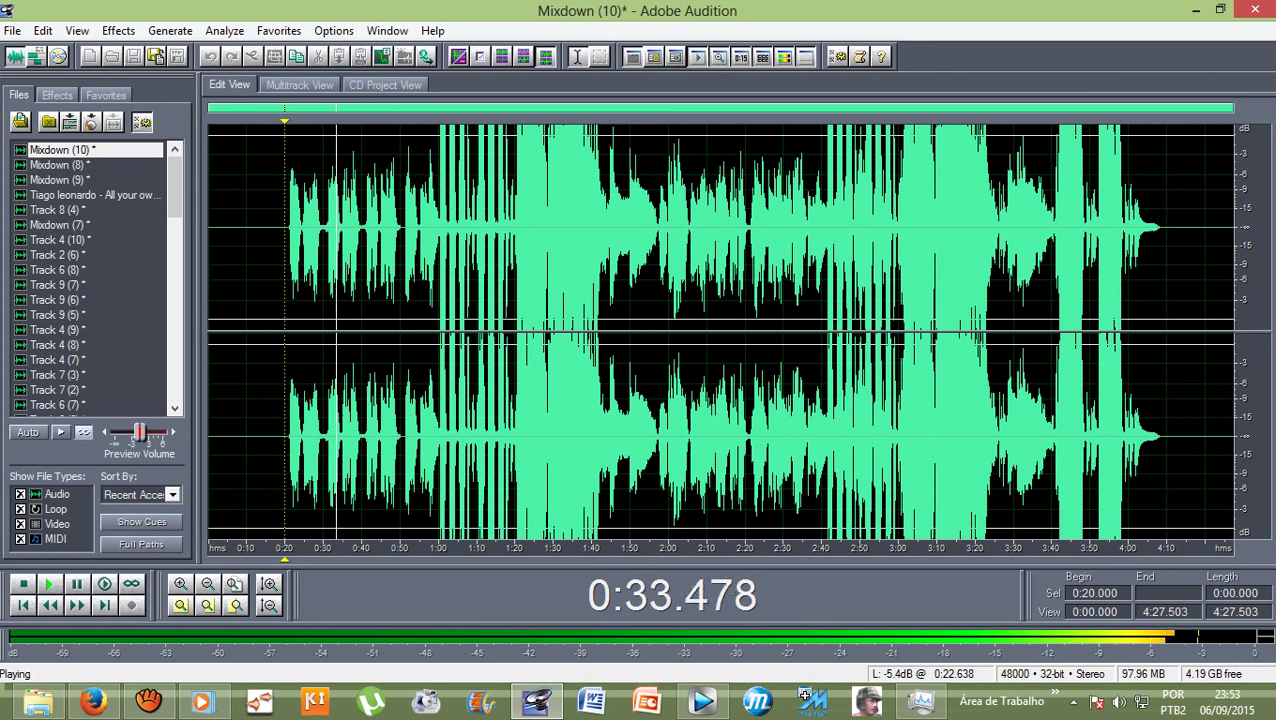
key(space)
Unmute the beat on Track 1 and play it together with the Track 2 vocals from about 0:19
key(F12)
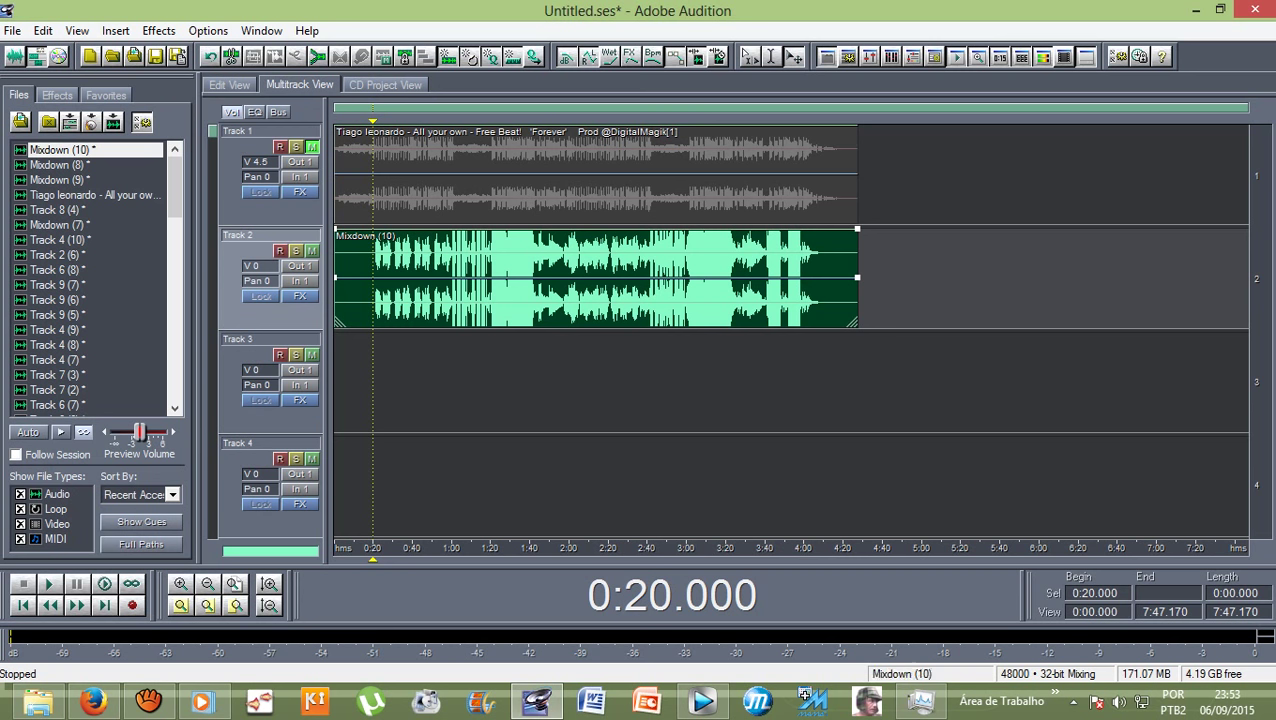
click(312, 147)
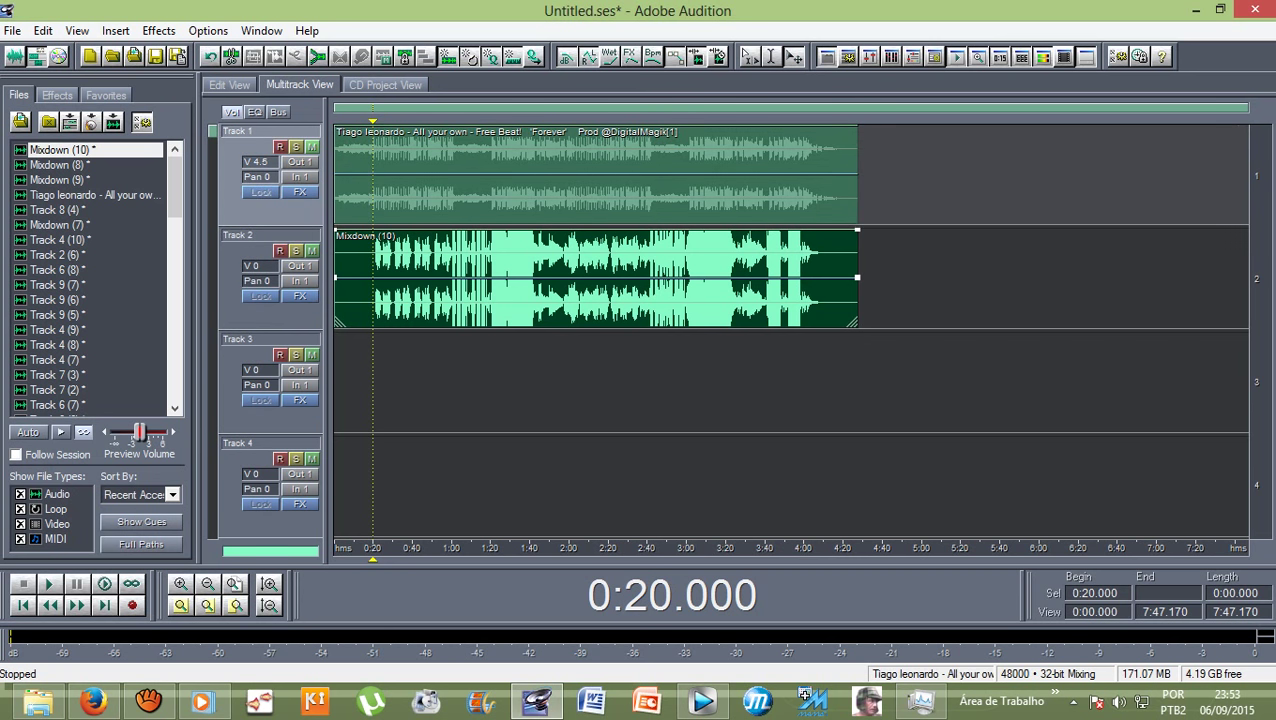
click(372, 280)
key(Left)
key(space)
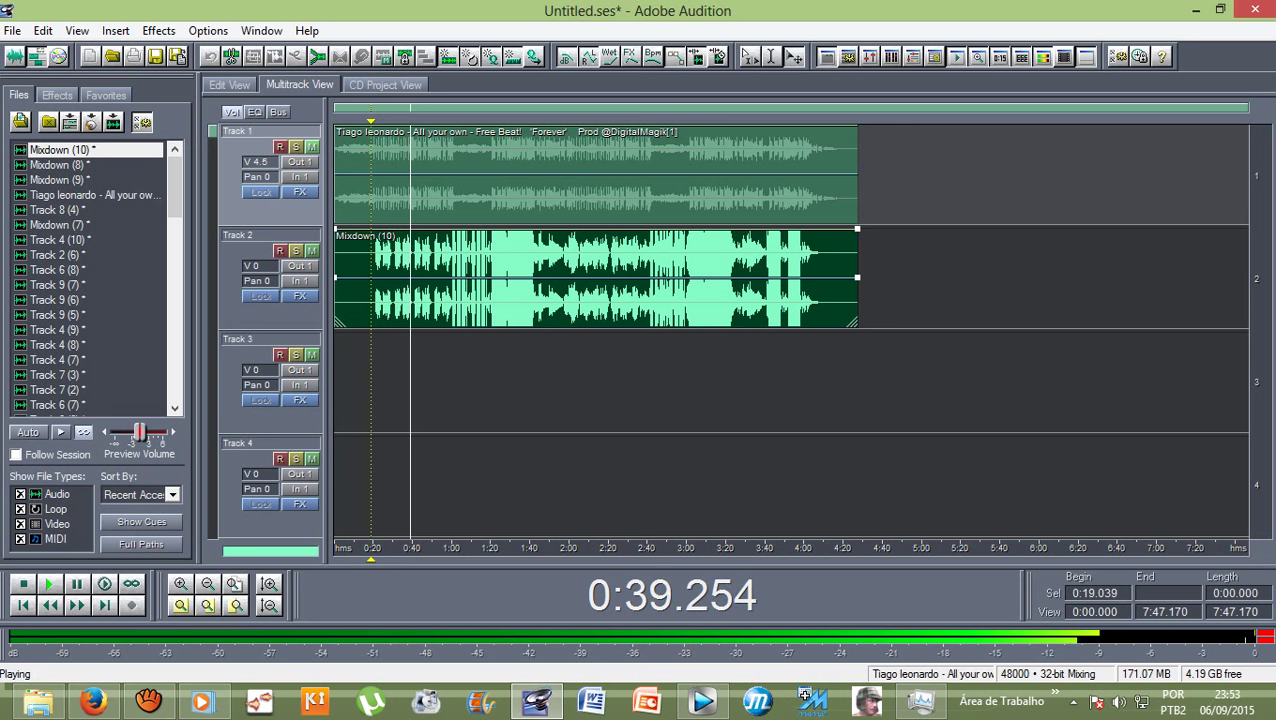
key(space)
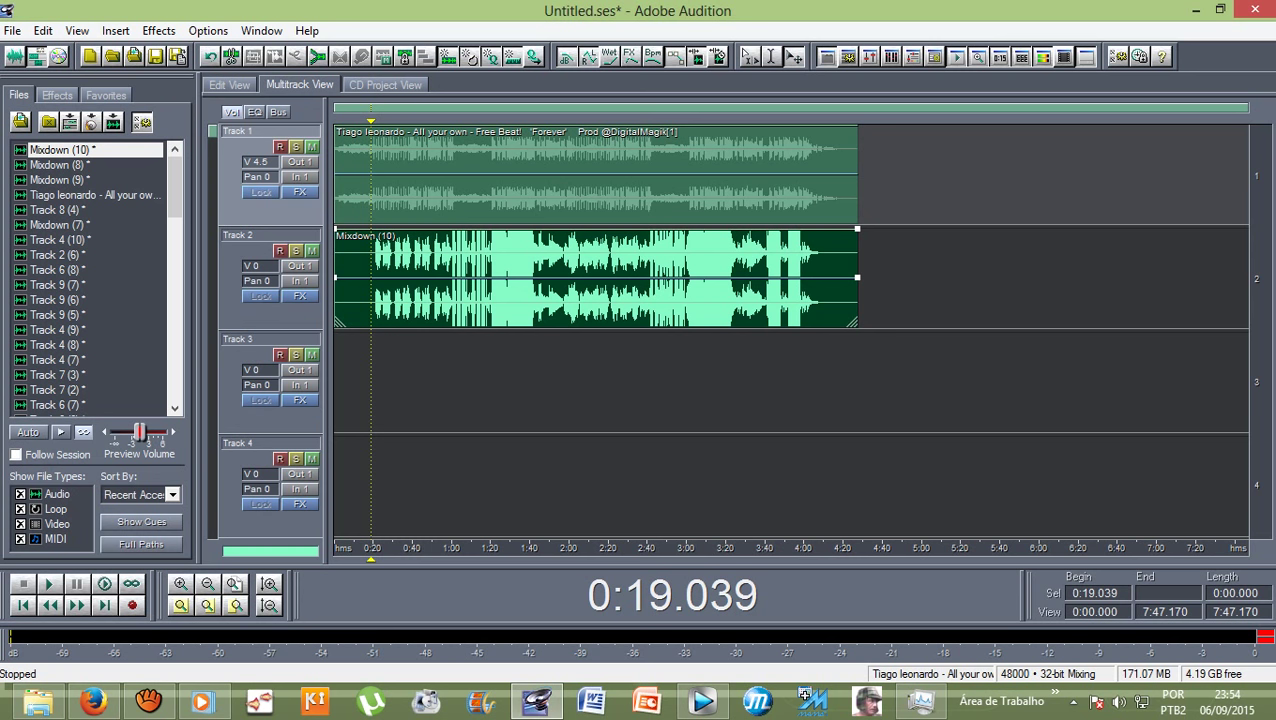
Start an audio export of the session mix and give the file a placeholder name of repeated "al"
key(alt)
click(12, 31)
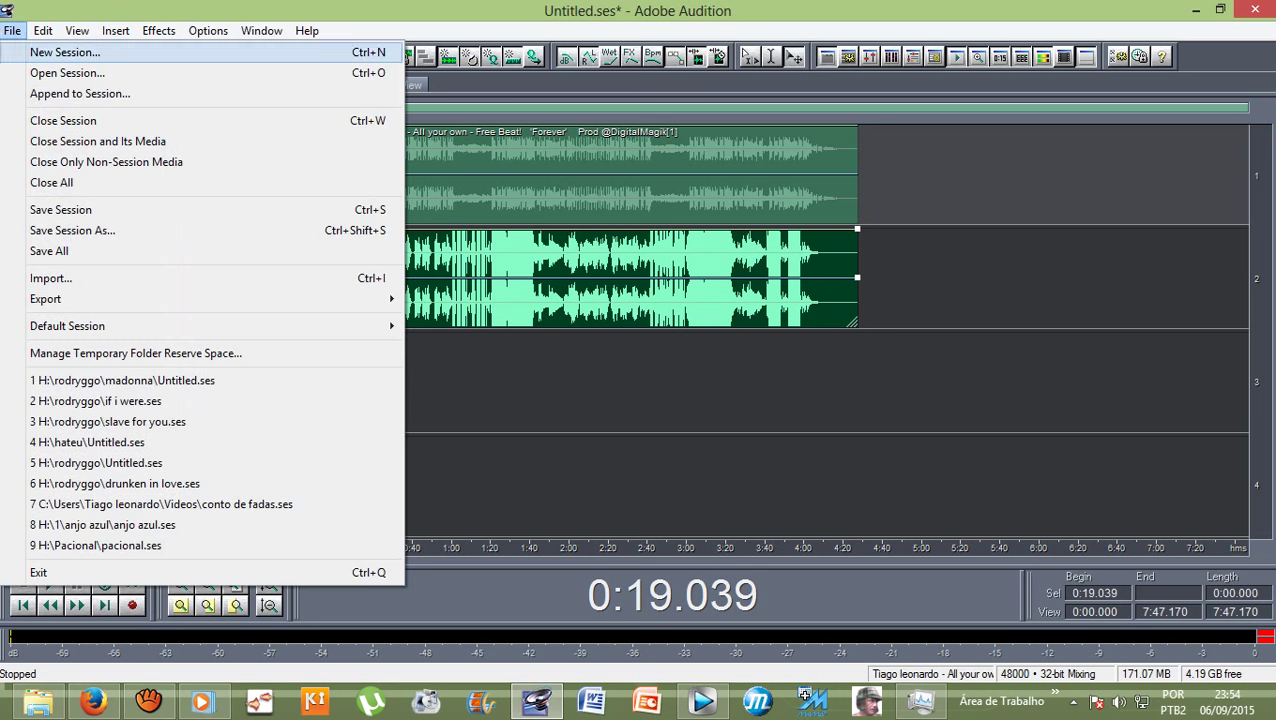
key(Right)
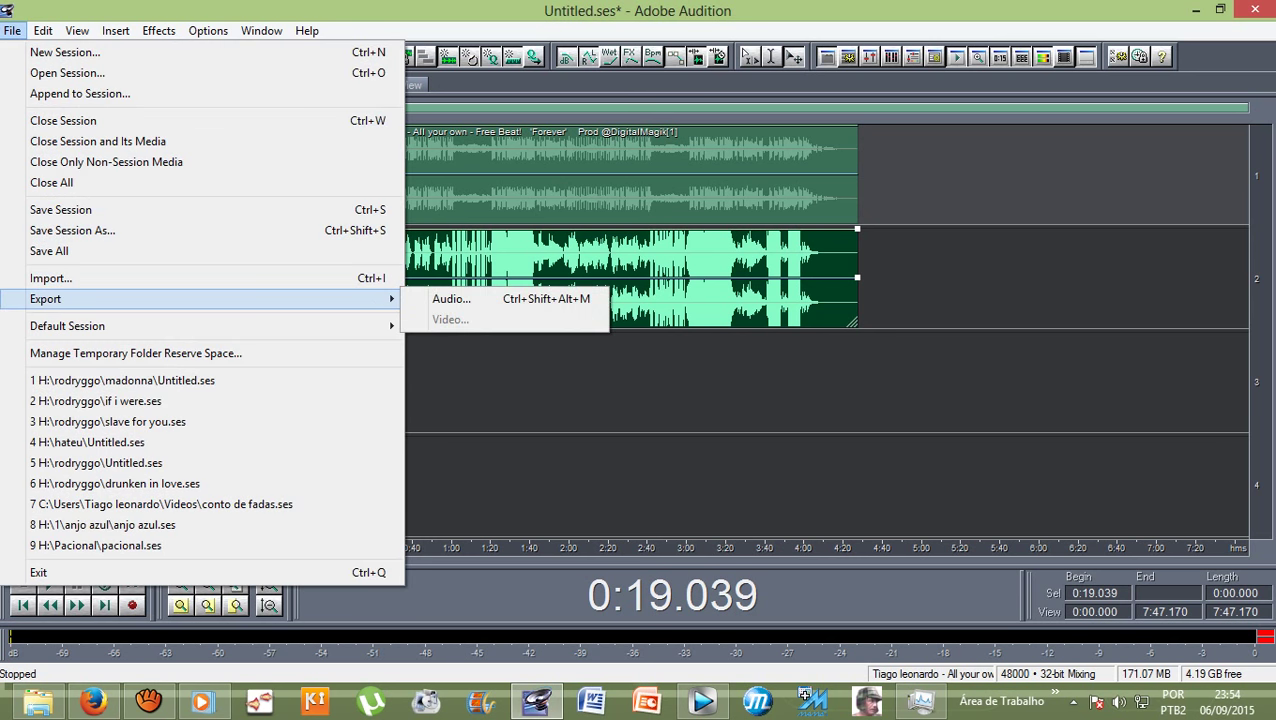
click(460, 299)
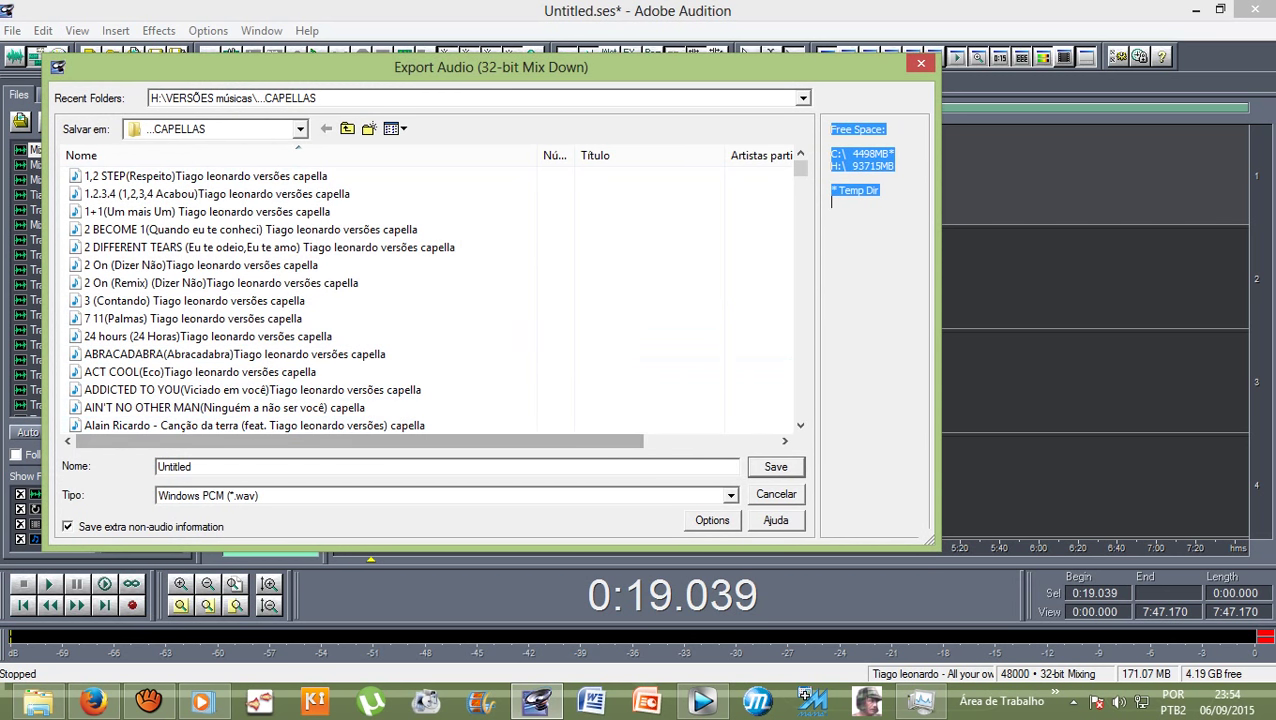
double_click(190, 467)
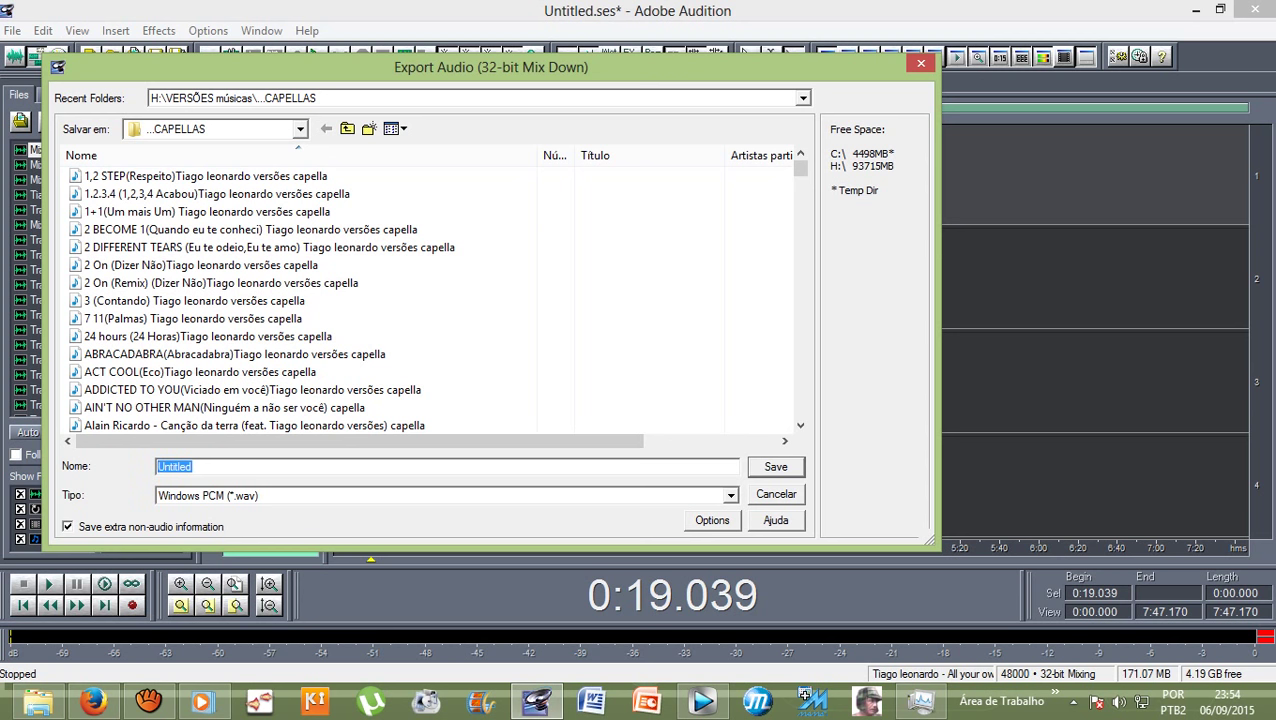
text(alalalalalalalal)
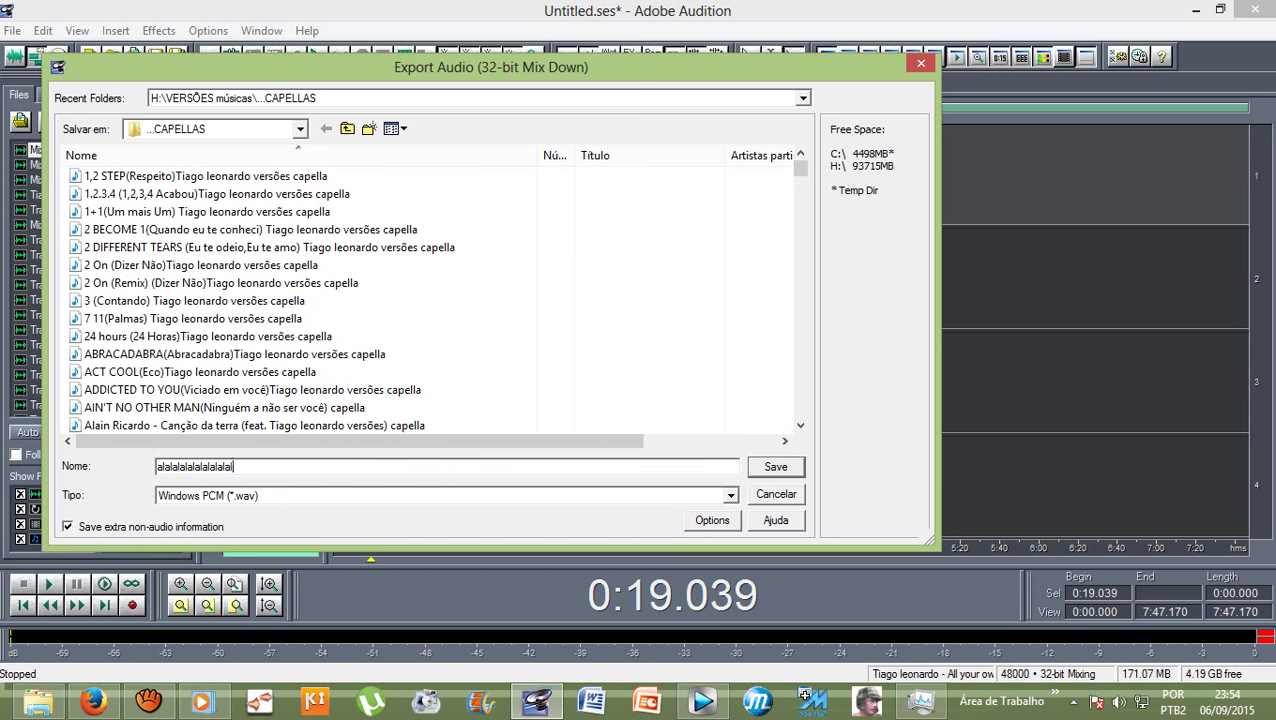
text(alal)
Set the export file type to mp3PRO (FhG) (*.mp3)
click(731, 496)
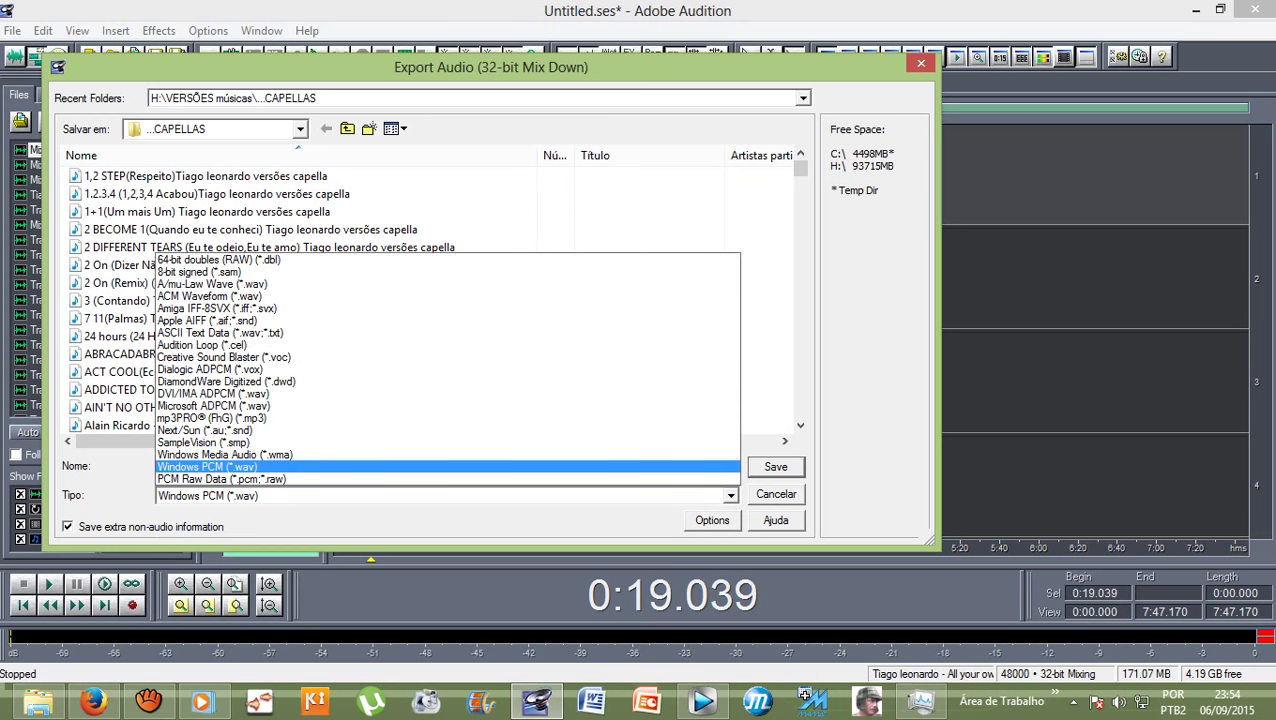
key(Up)
key(Up)
key(Up)
key(Up)
key(Return)
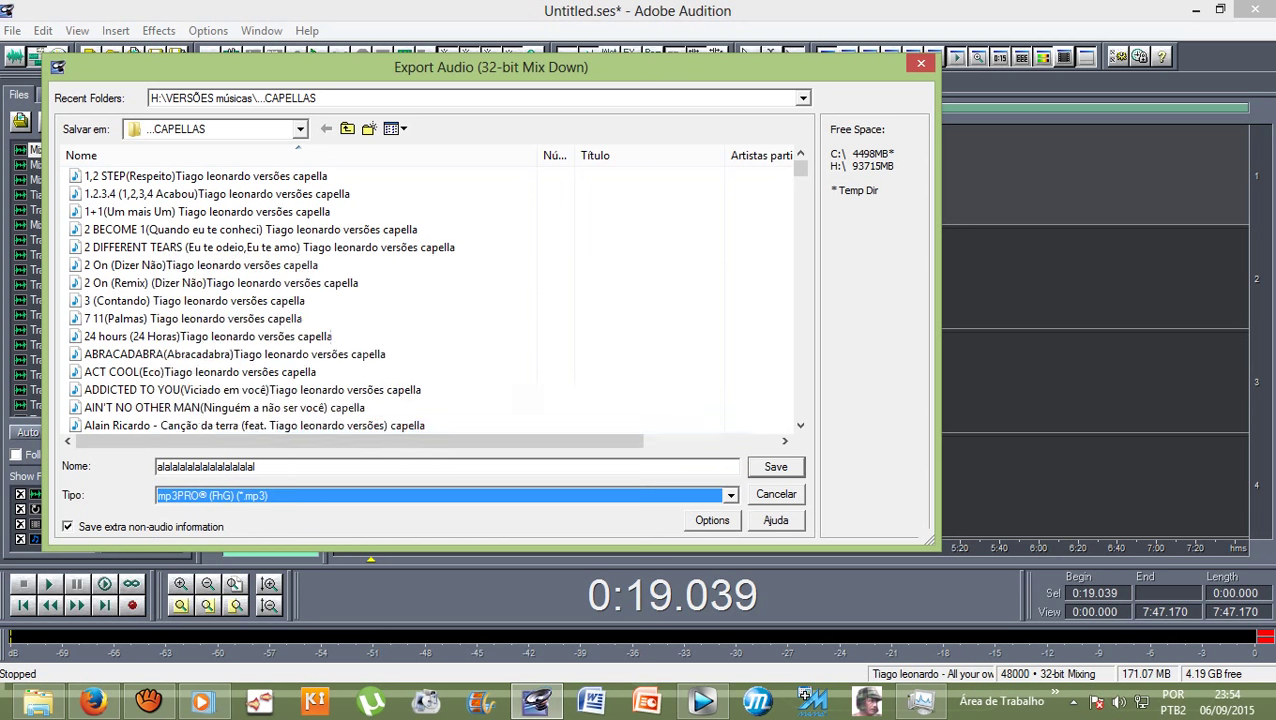
Review the available export file types, keeping mp3PRO (FhG) selected
click(731, 496)
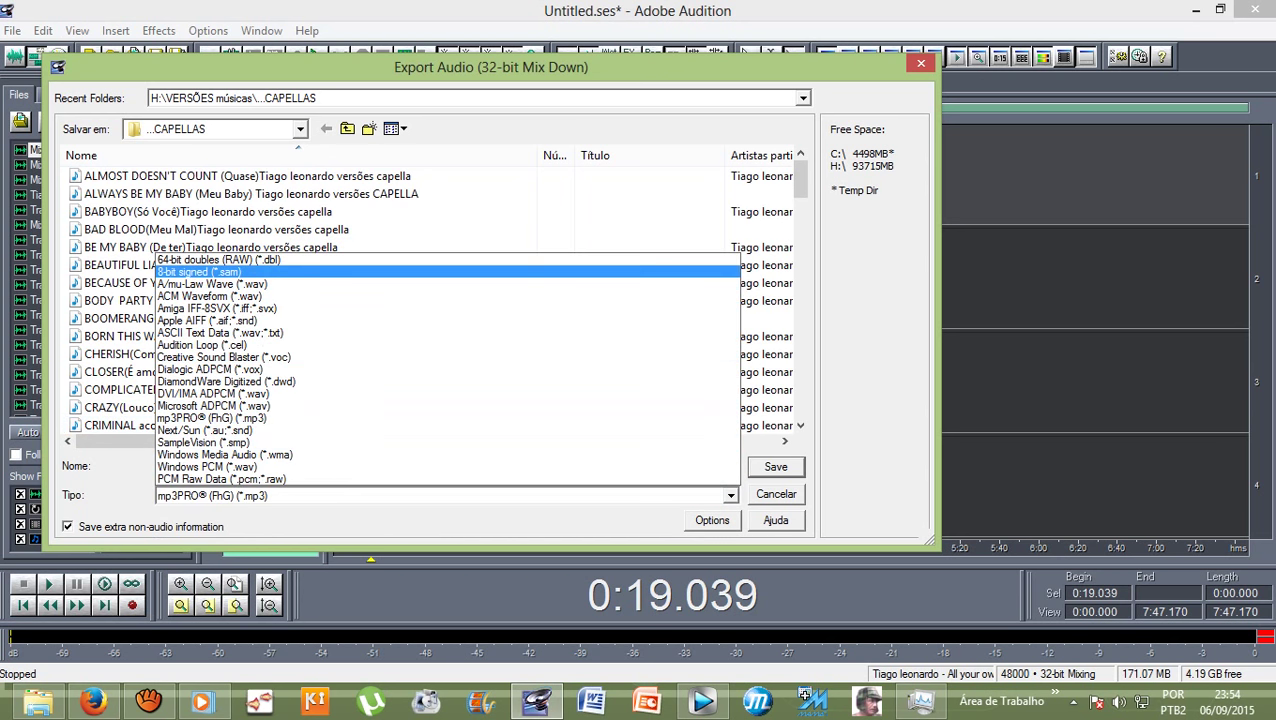
key(Down)
key(Down)
key(Down)
key(Down)
key(Down)
key(Down)
key(Down)
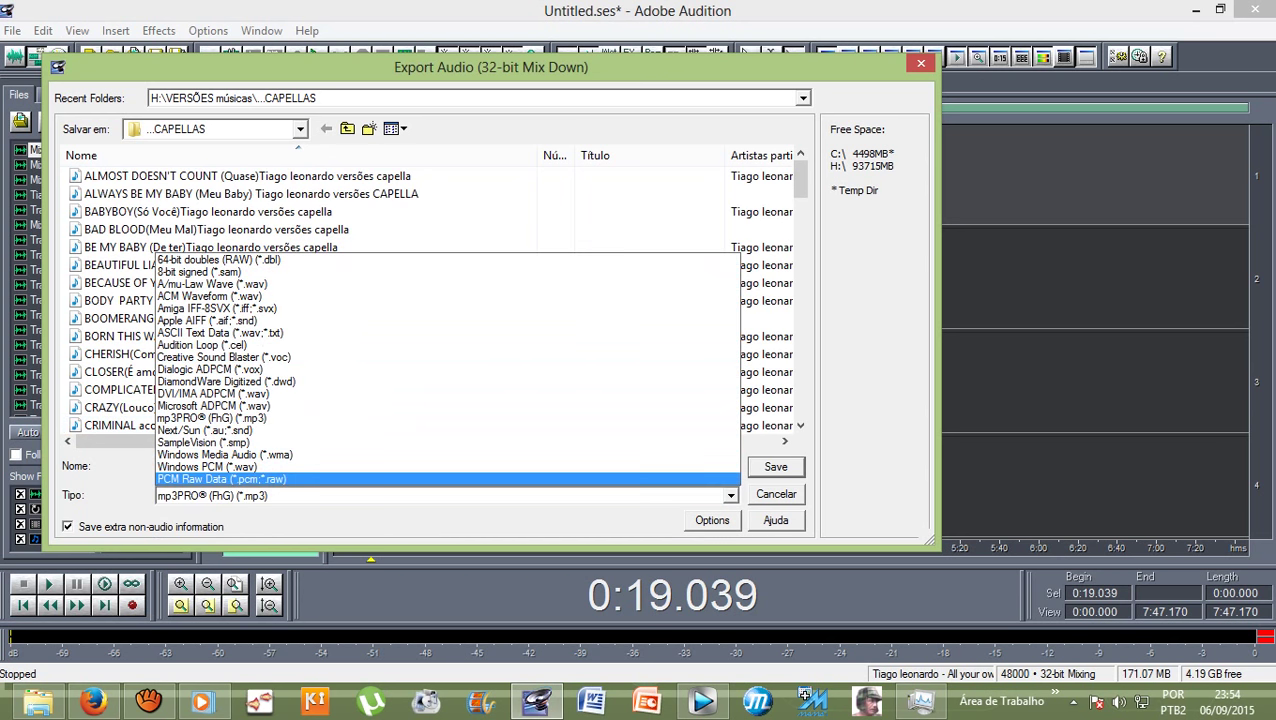
key(Escape)
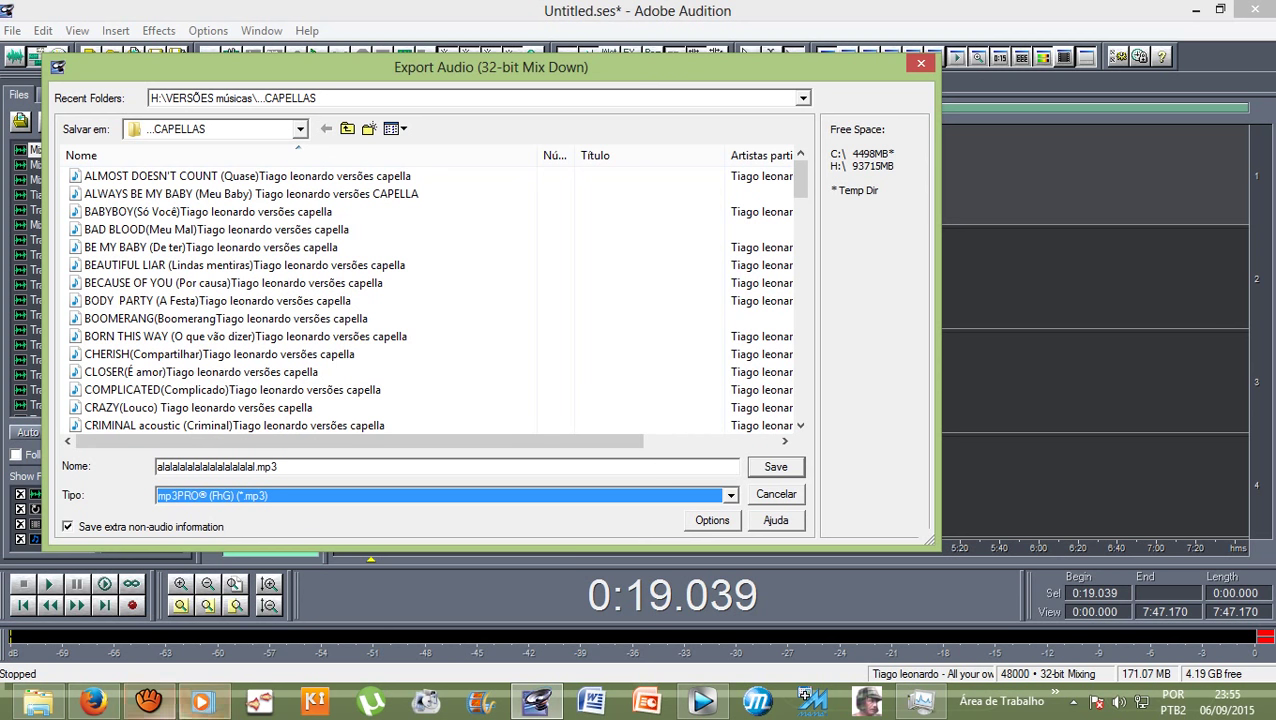
click(168, 708)
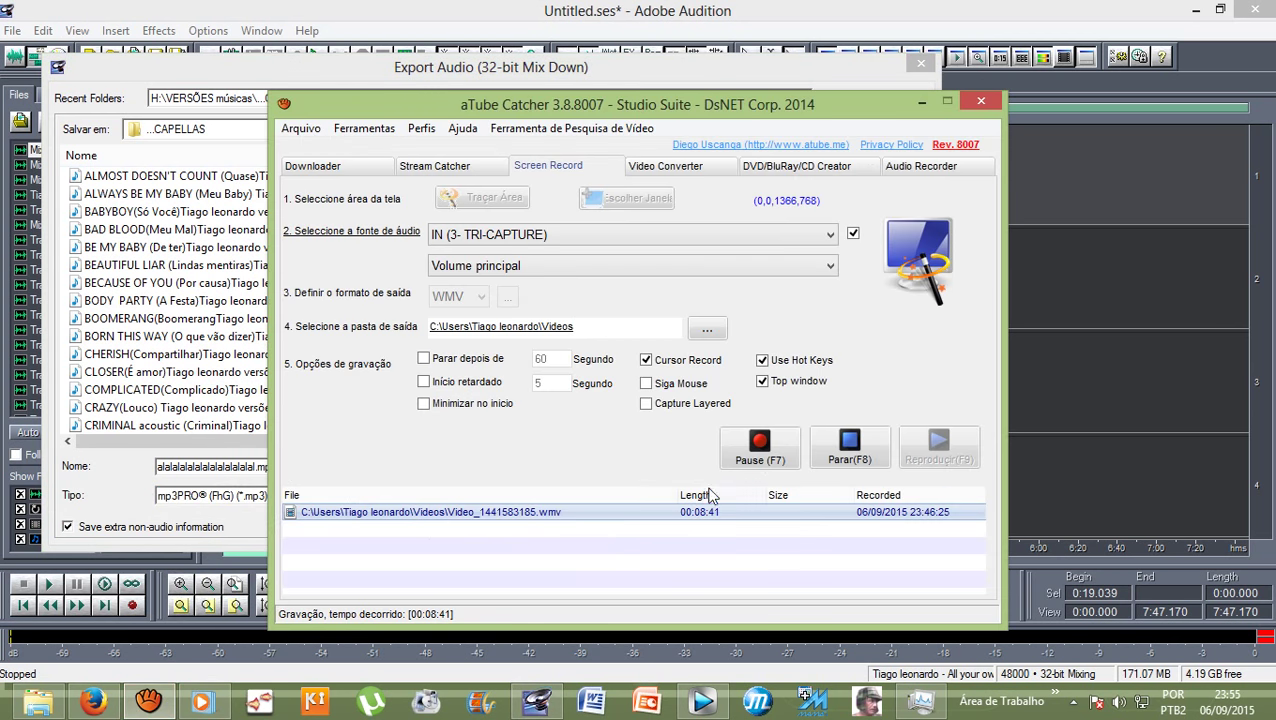